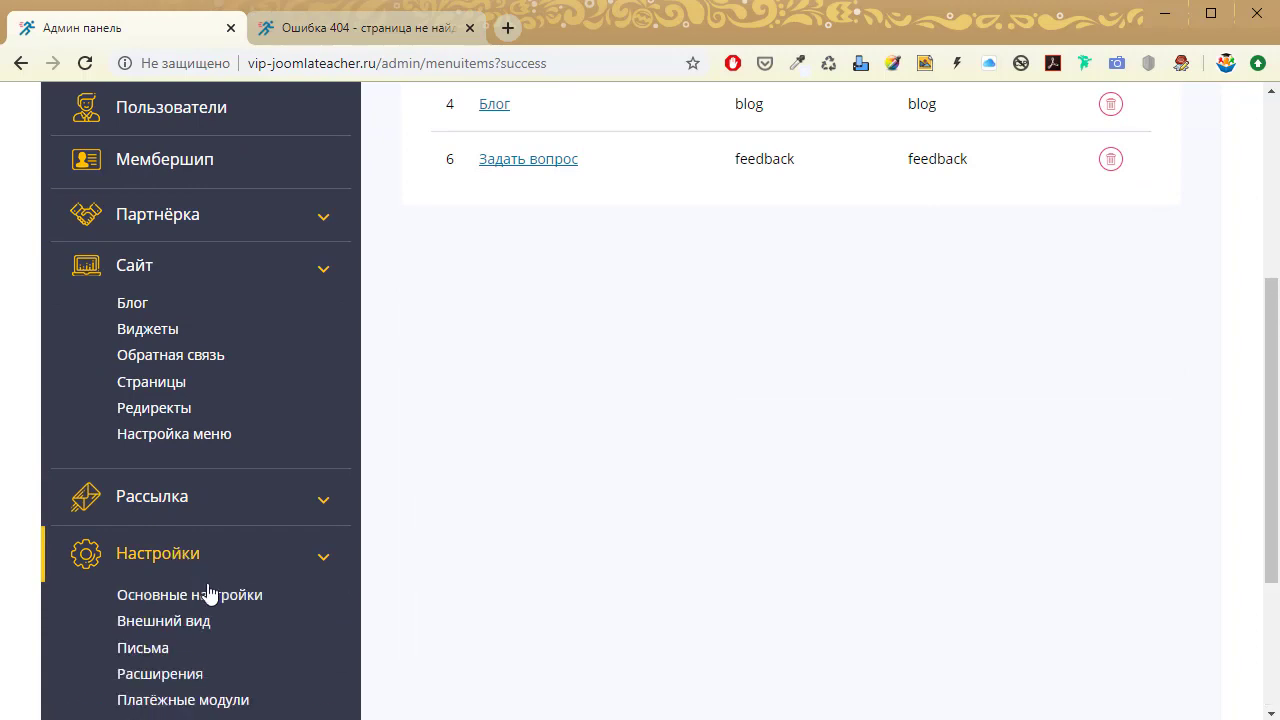
# Enable feedback (обратная связь) among the functions of the site's main settings and save.
pyautogui.click(240, 614)
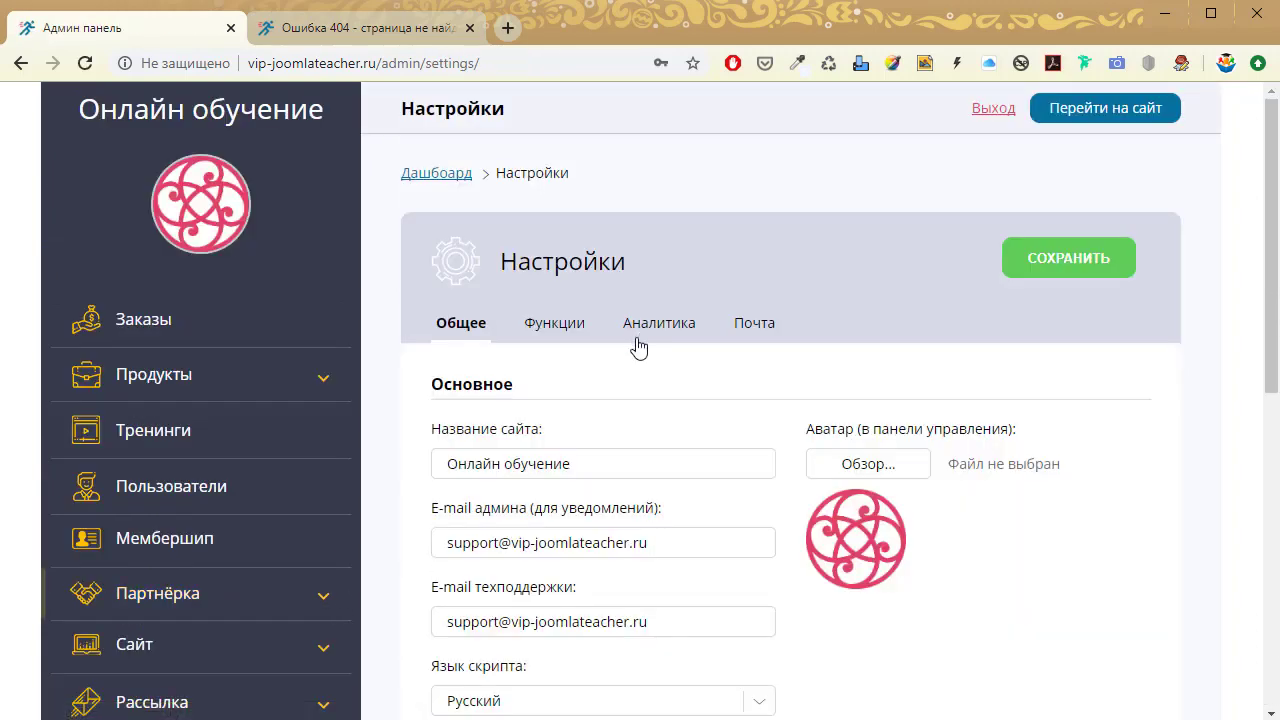
pyautogui.click(562, 328)
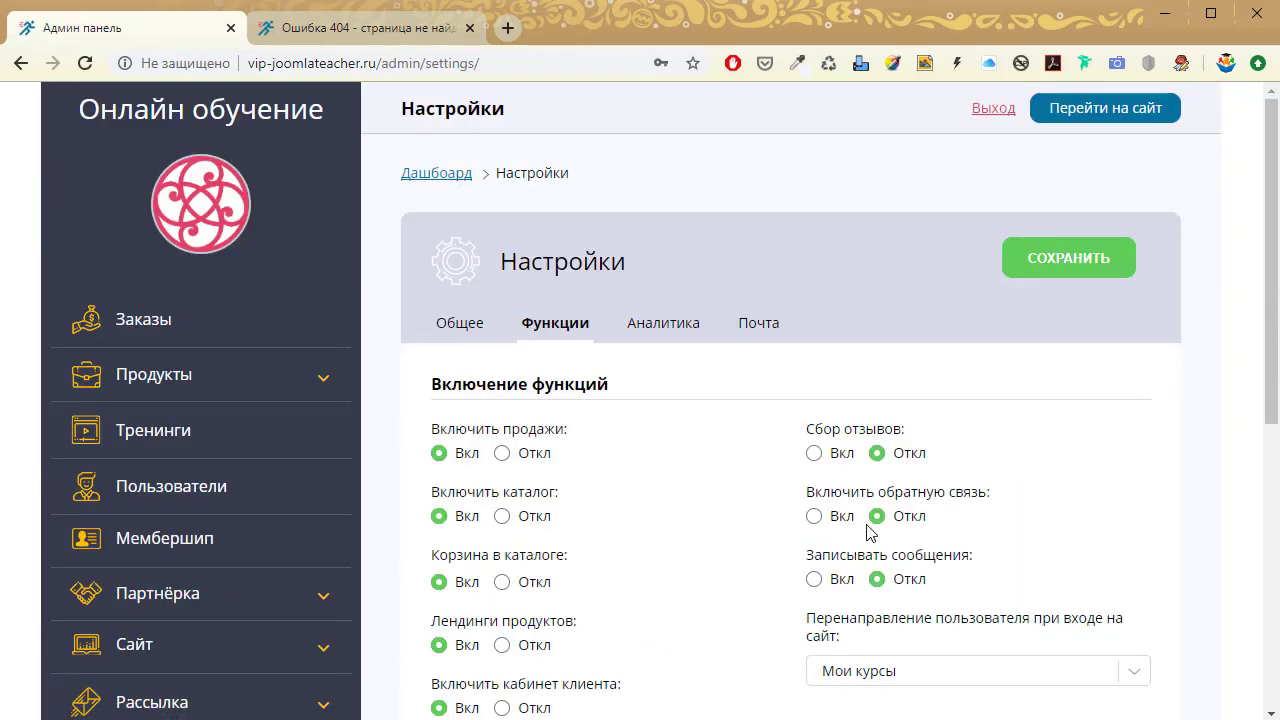
pyautogui.click(814, 516)
pyautogui.click(1067, 268)
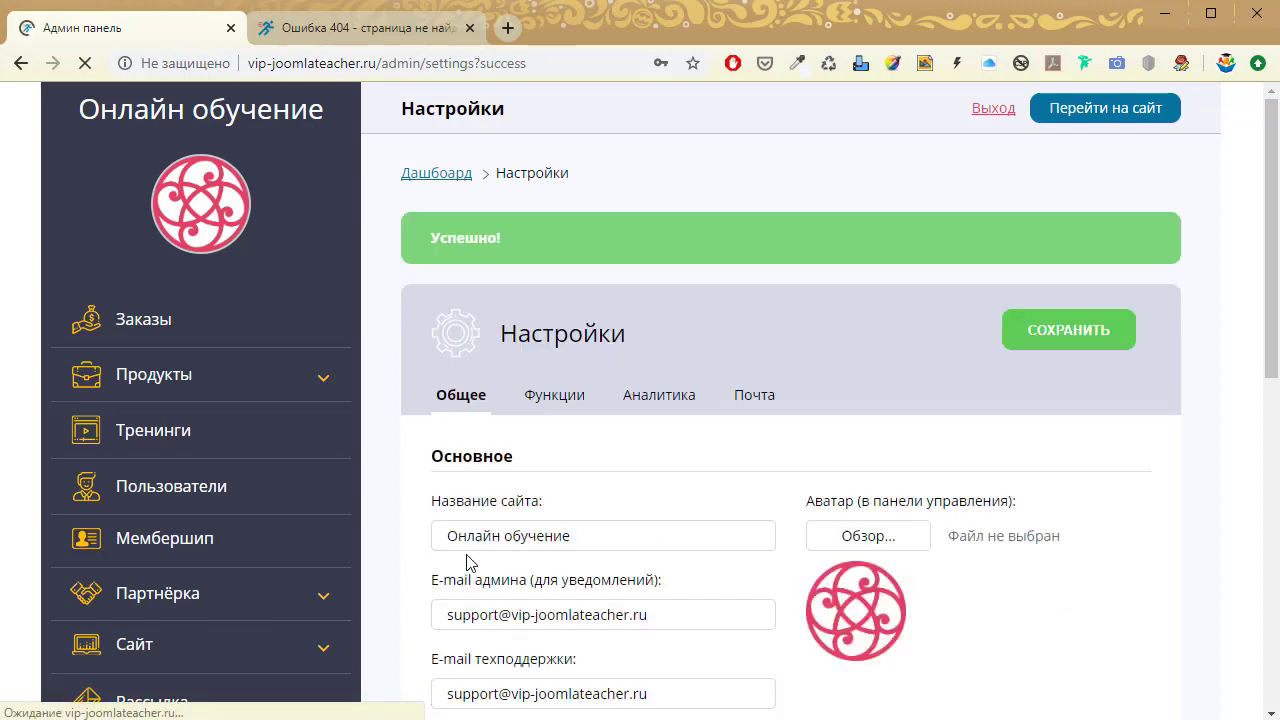
# Reload the site's feedback page and view the «Задать вопрос» form.
pyautogui.click(323, 37)
pyautogui.click(85, 63)
pyautogui.scroll(-5, 886, 549)
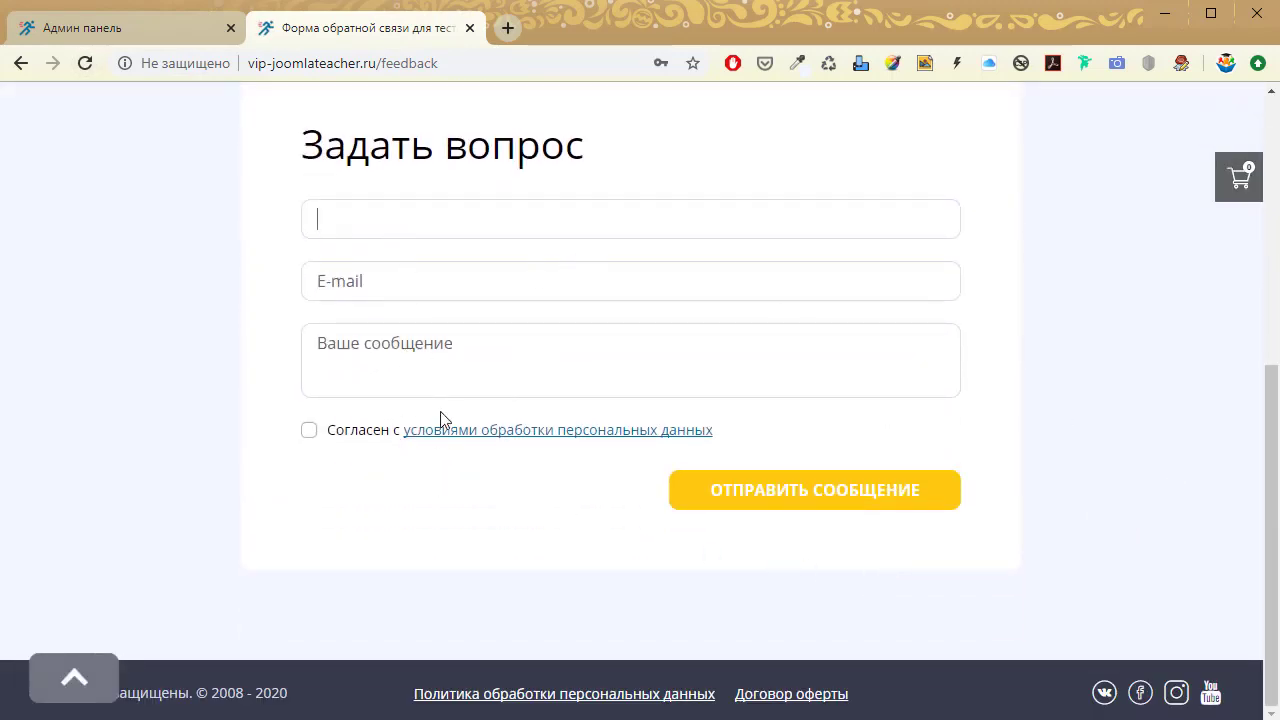
# Open the list of feedback forms in the admin panel.
pyautogui.click(146, 26)
pyautogui.scroll(-1, 300, 500)
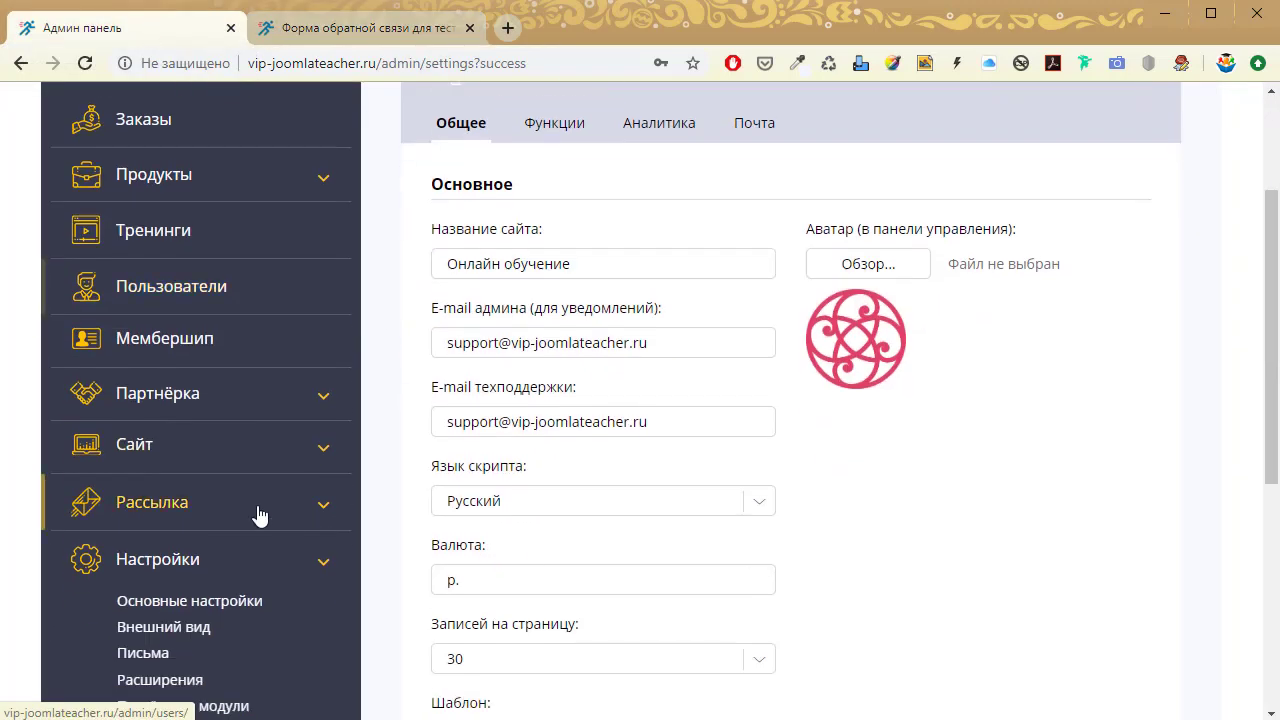
pyautogui.click(250, 457)
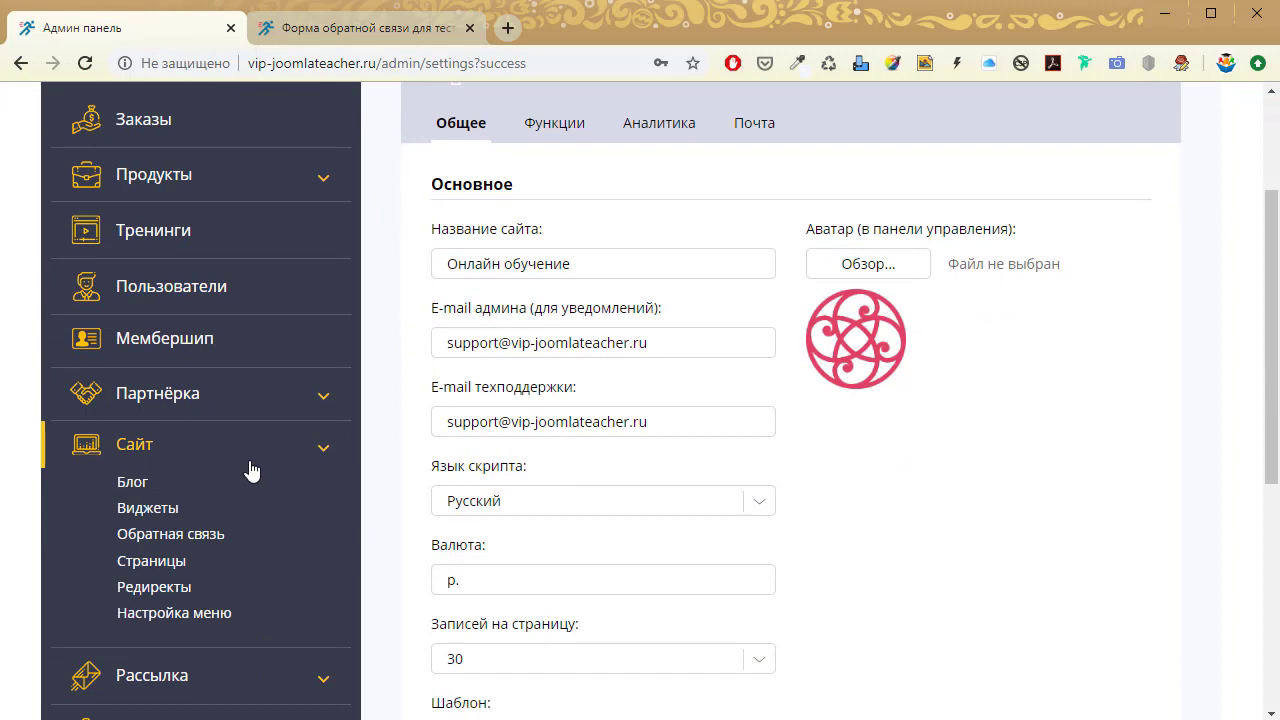
pyautogui.click(172, 534)
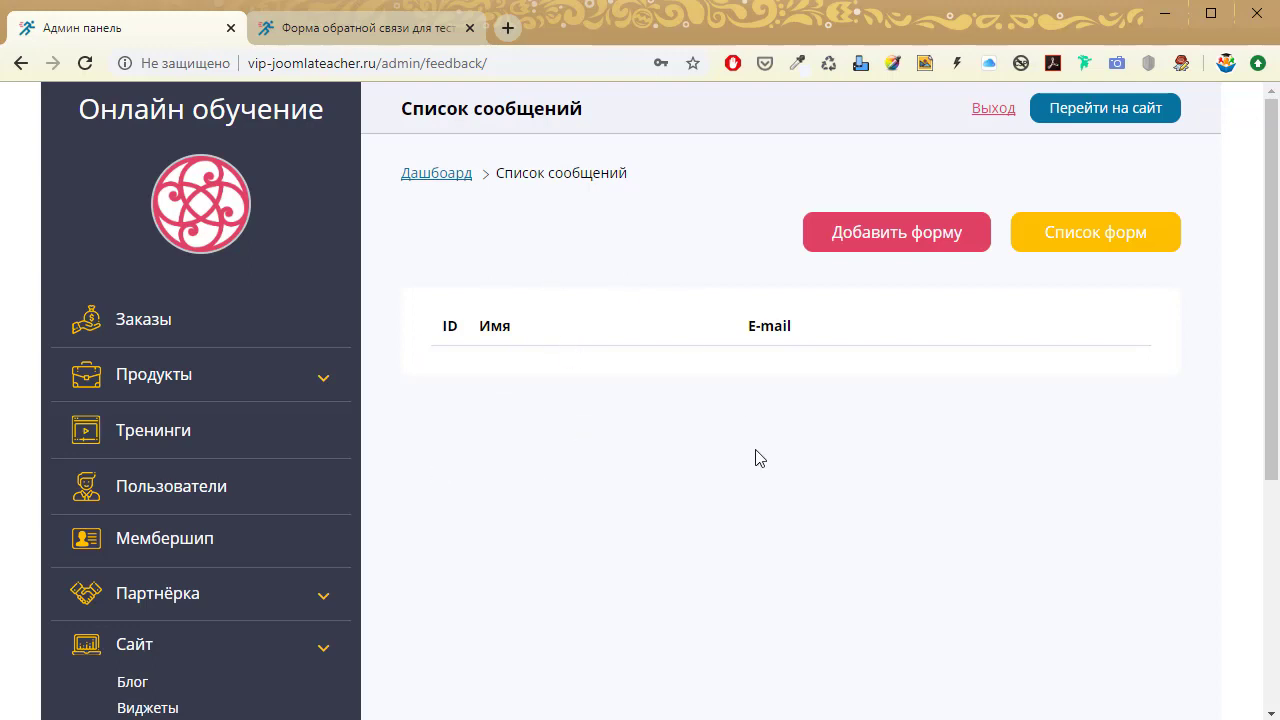
pyautogui.click(1111, 249)
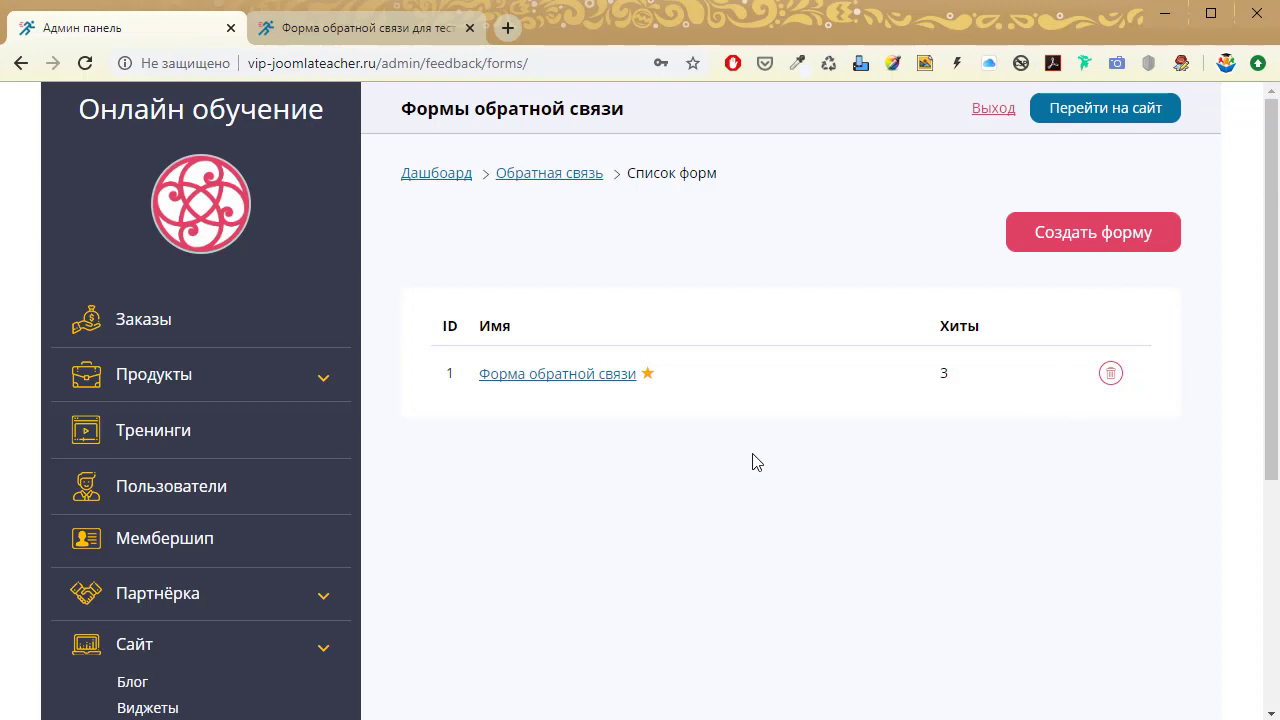
pyautogui.click(560, 375)
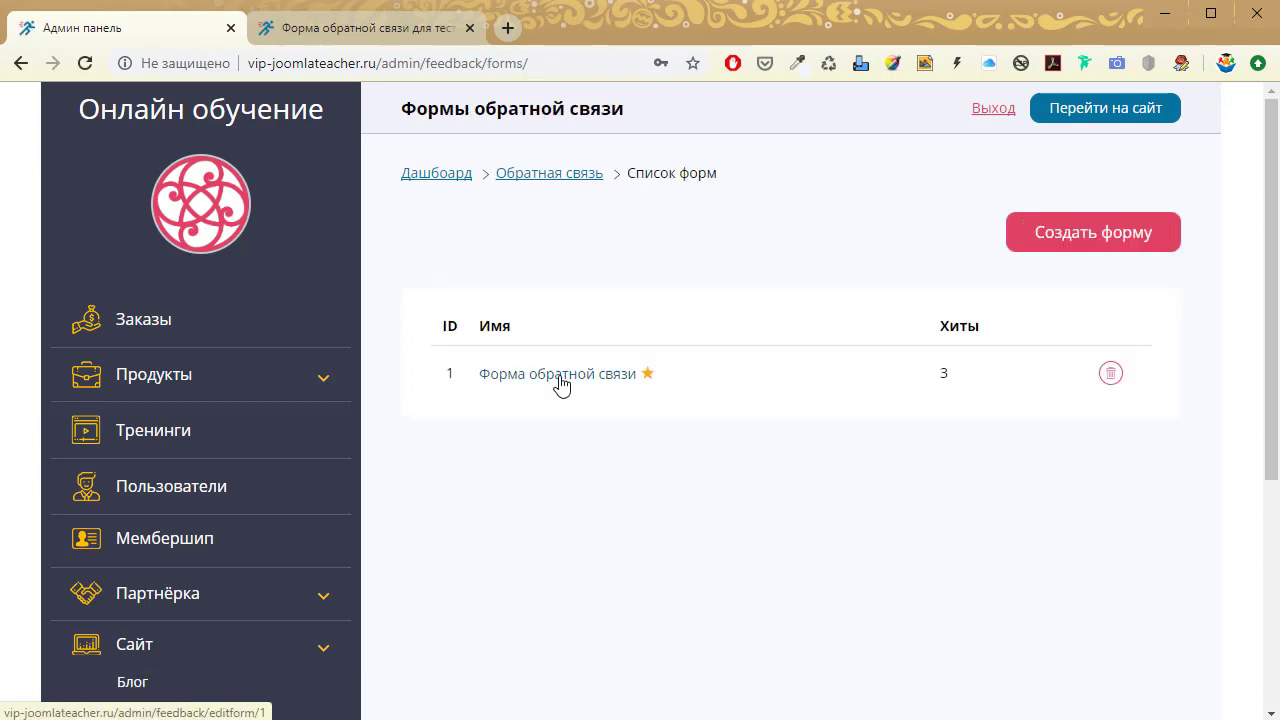
pyautogui.click(1090, 232)
pyautogui.click(547, 428)
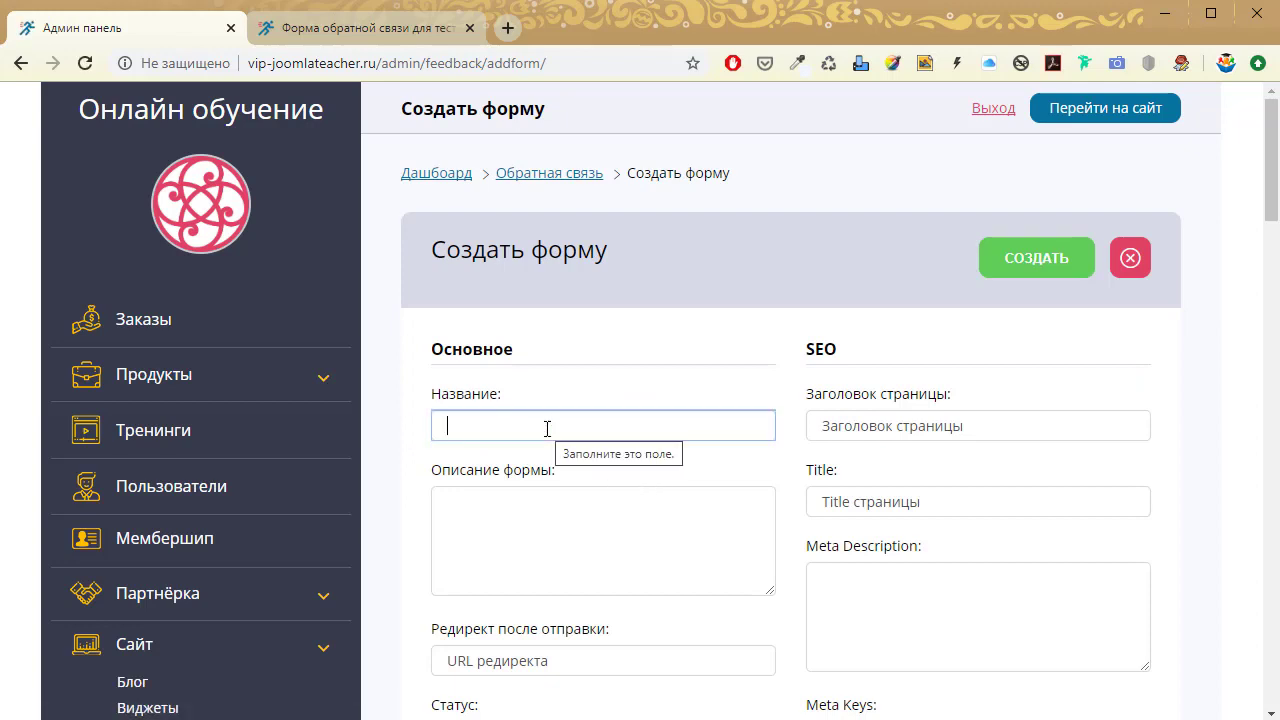
pyautogui.click(497, 420)
pyautogui.write('Моя форма')
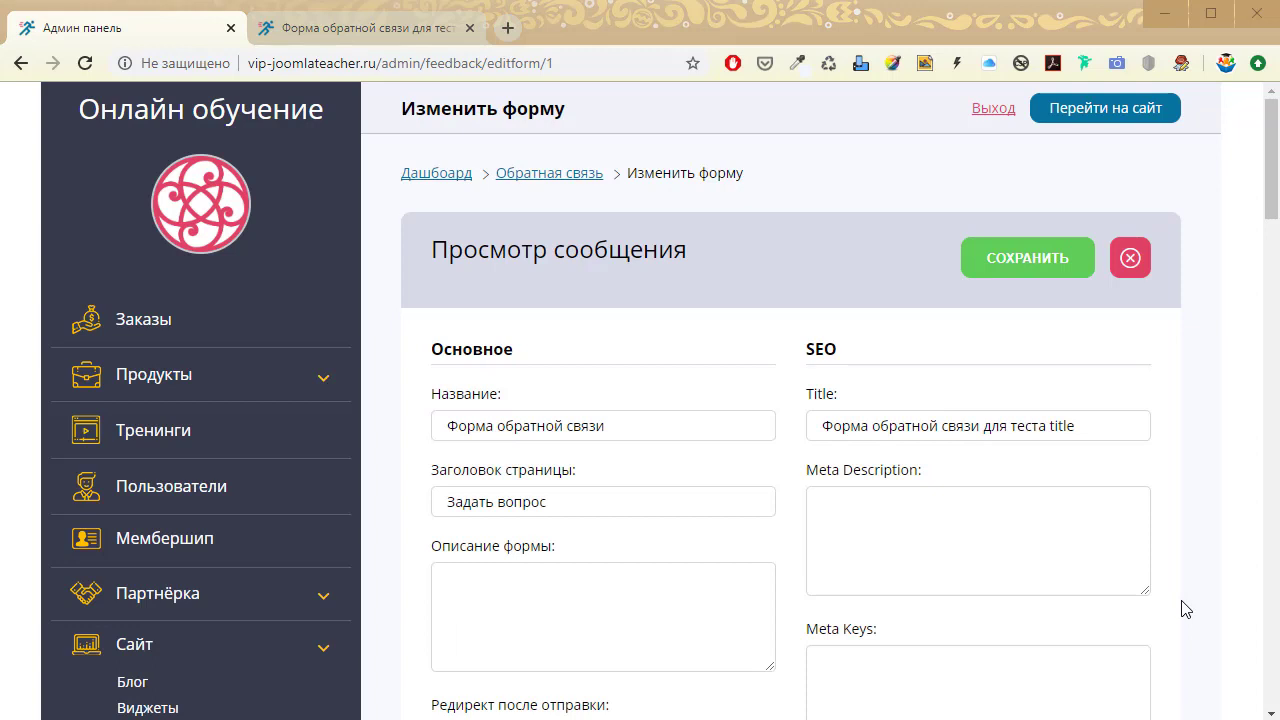
# Examine the main, SEO, text and field settings of the existing form «Форма обратной связи», down to the minimum fill-in time.
pyautogui.click(1186, 609)
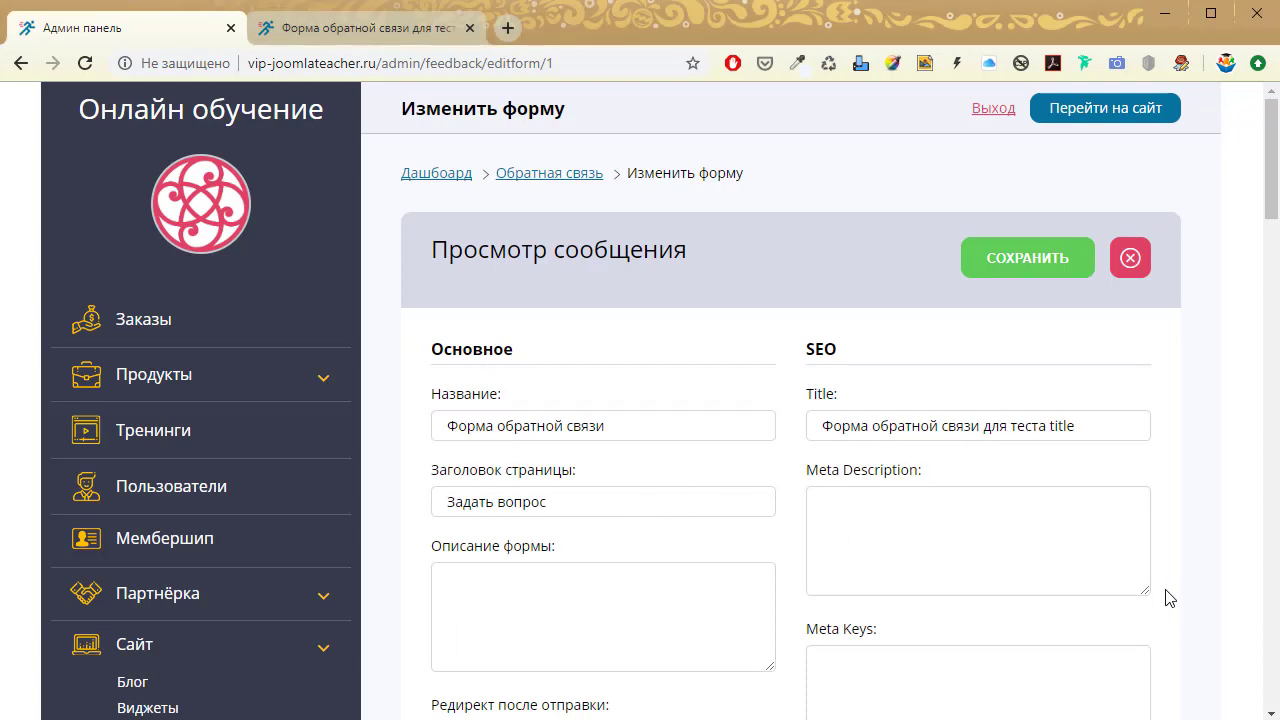
pyautogui.scroll(-3, 1190, 600)
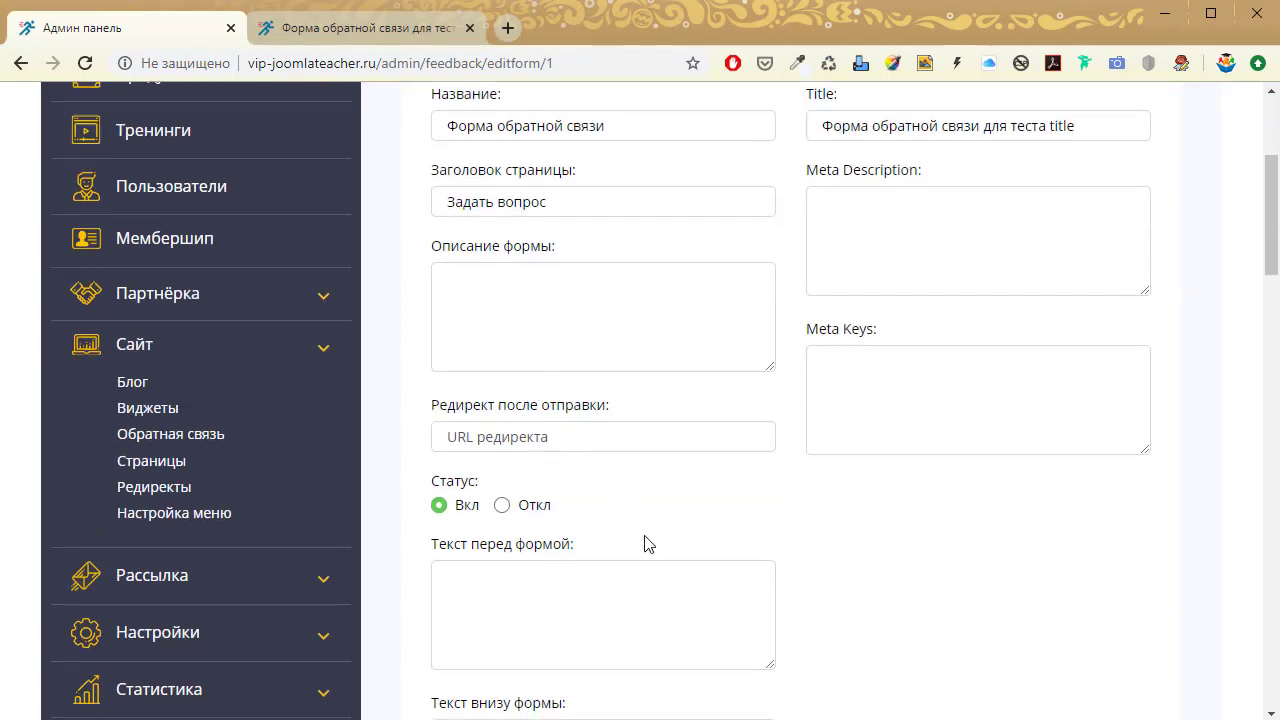
pyautogui.click(547, 434)
pyautogui.click(898, 614)
pyautogui.scroll(-3, 906, 611)
pyautogui.click(562, 316)
pyautogui.click(594, 474)
pyautogui.scroll(-3, 836, 507)
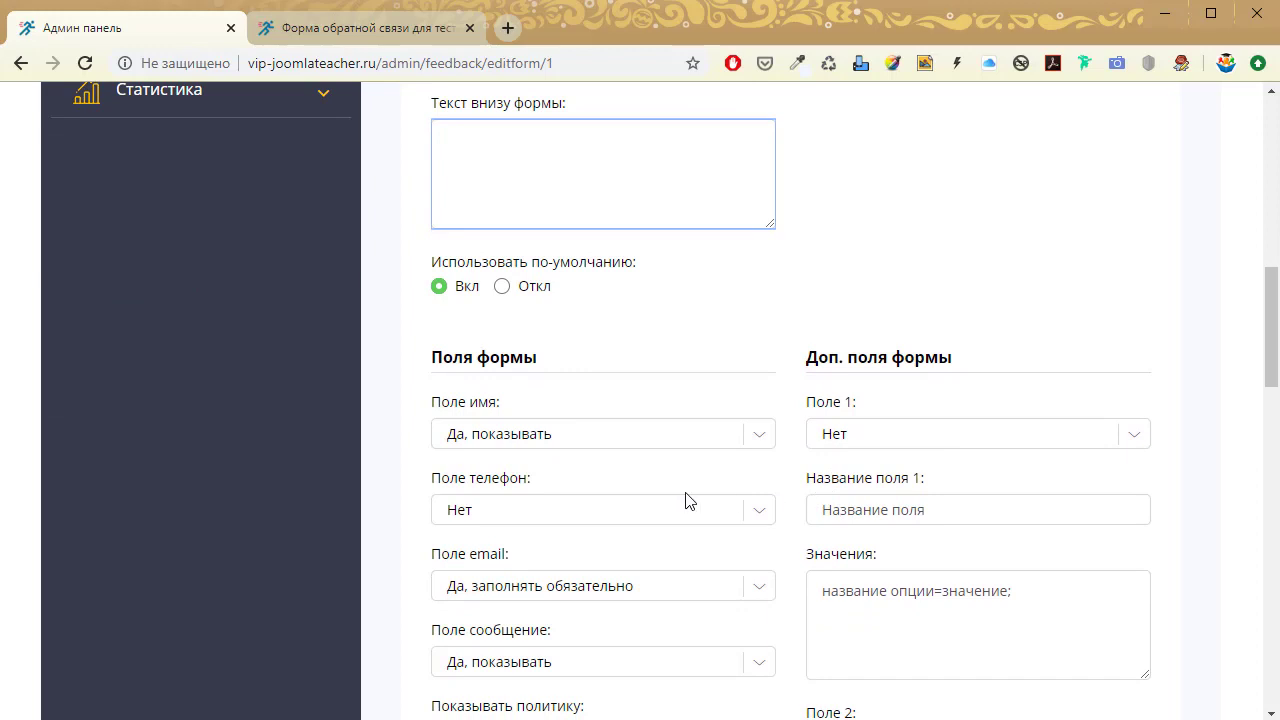
pyautogui.scroll(-2, 546, 363)
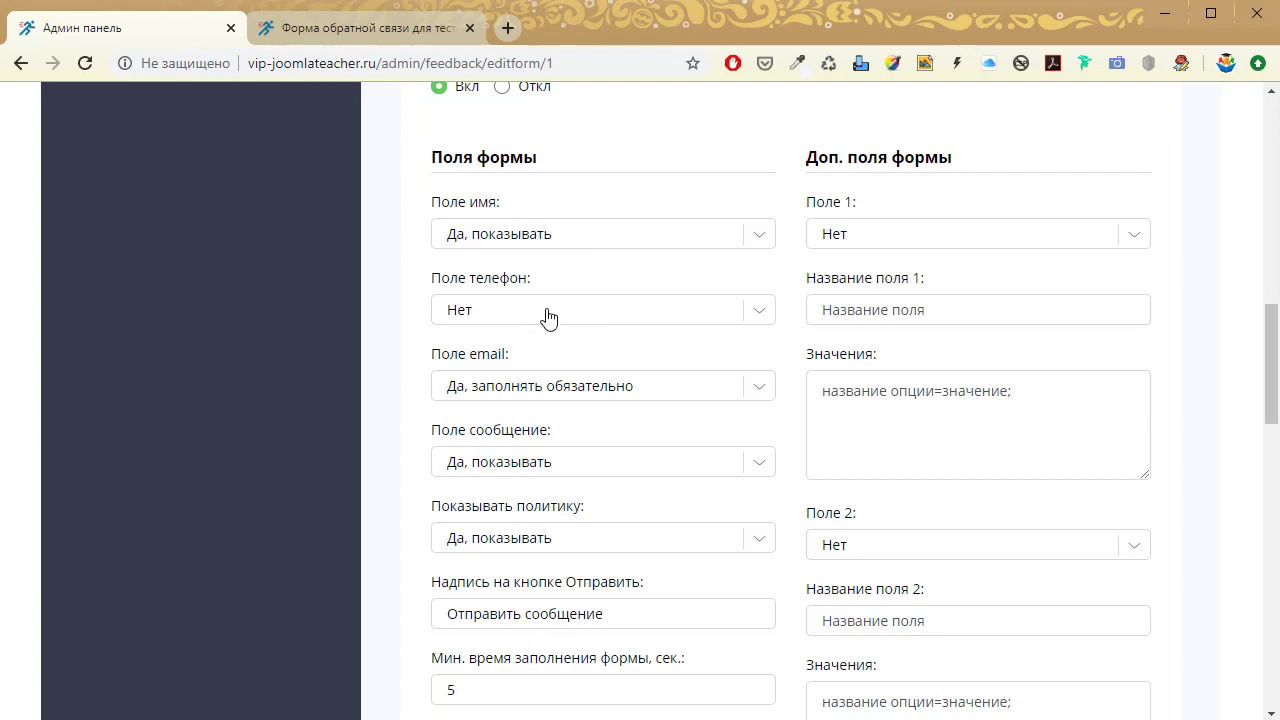
pyautogui.click(567, 466)
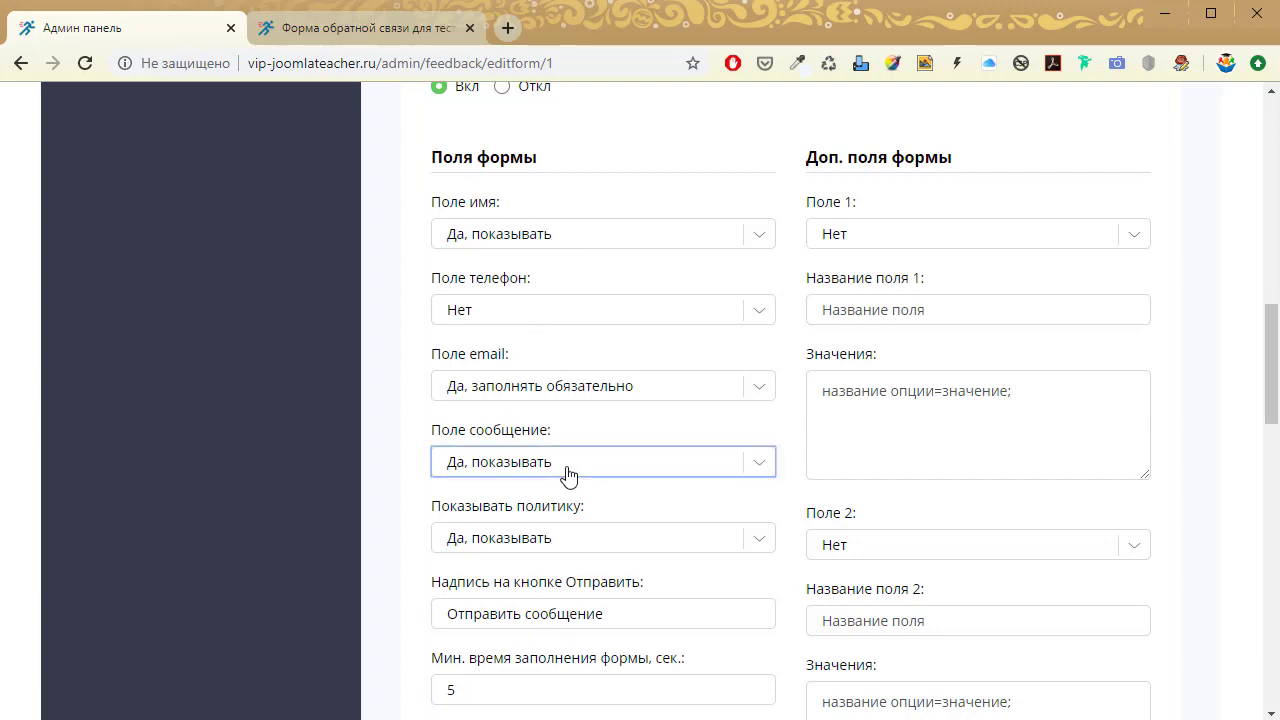
pyautogui.click(705, 431)
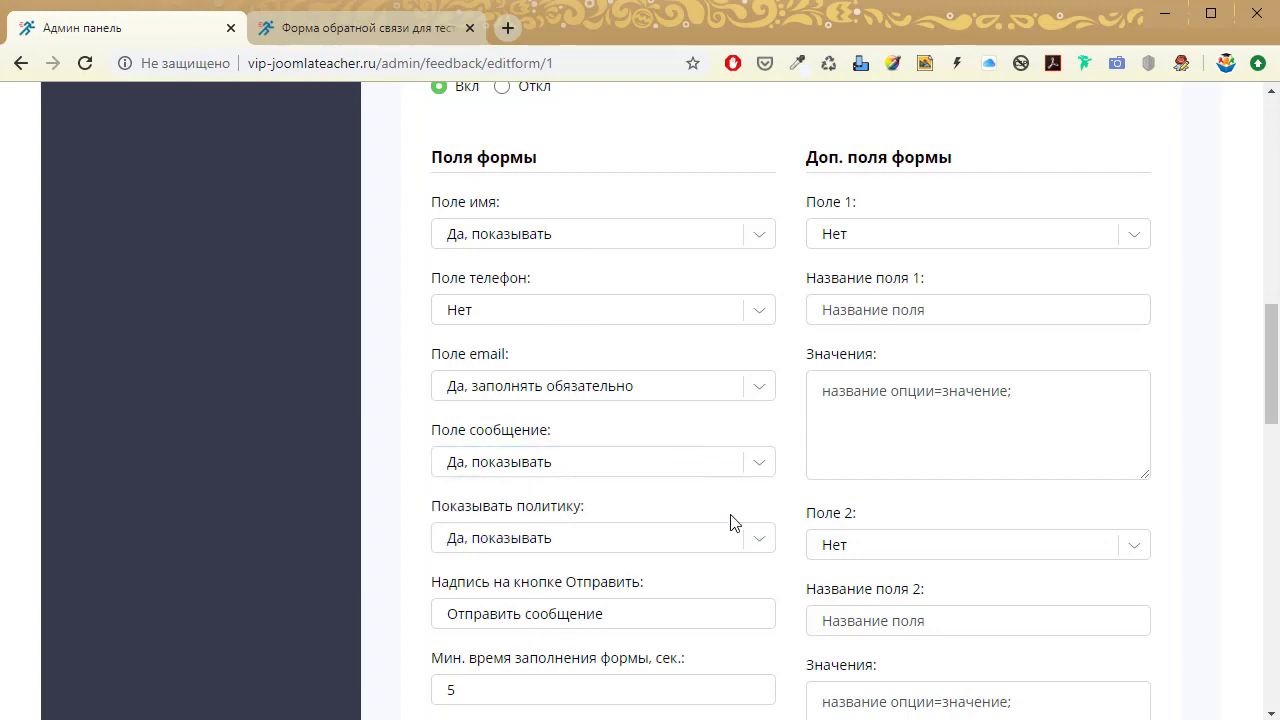
pyautogui.scroll(-2, 730, 530)
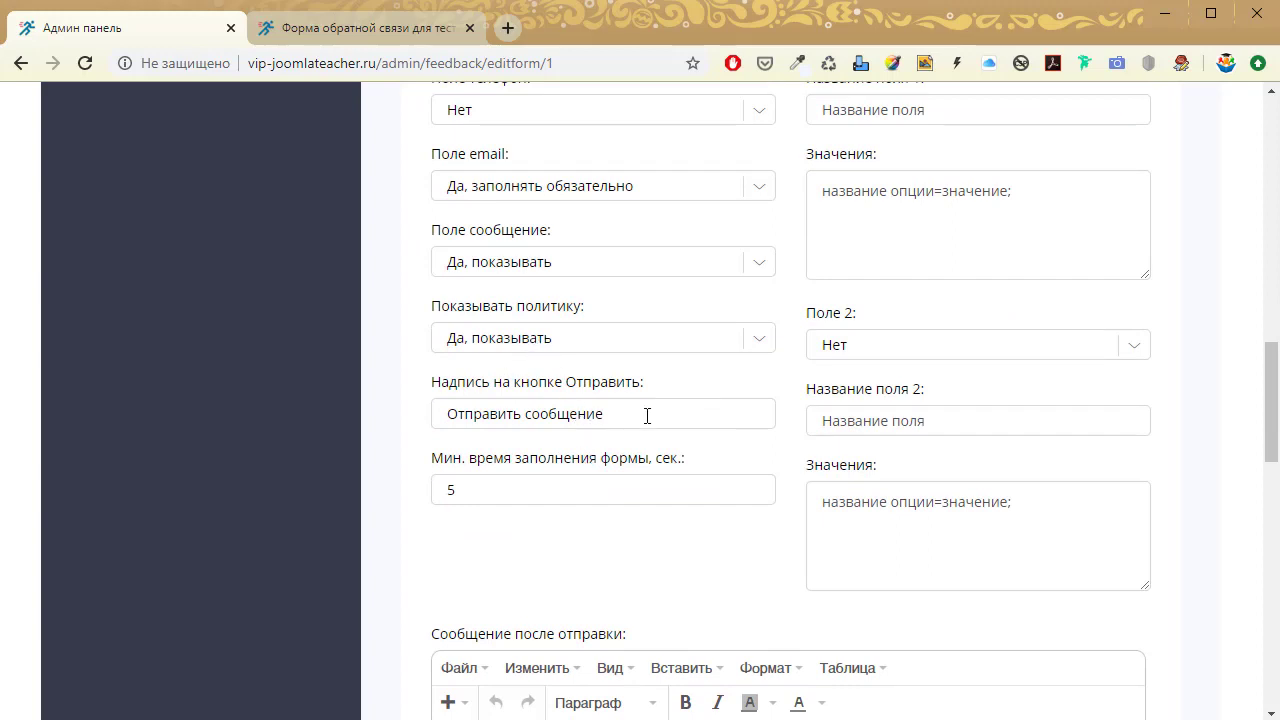
pyautogui.click(534, 490)
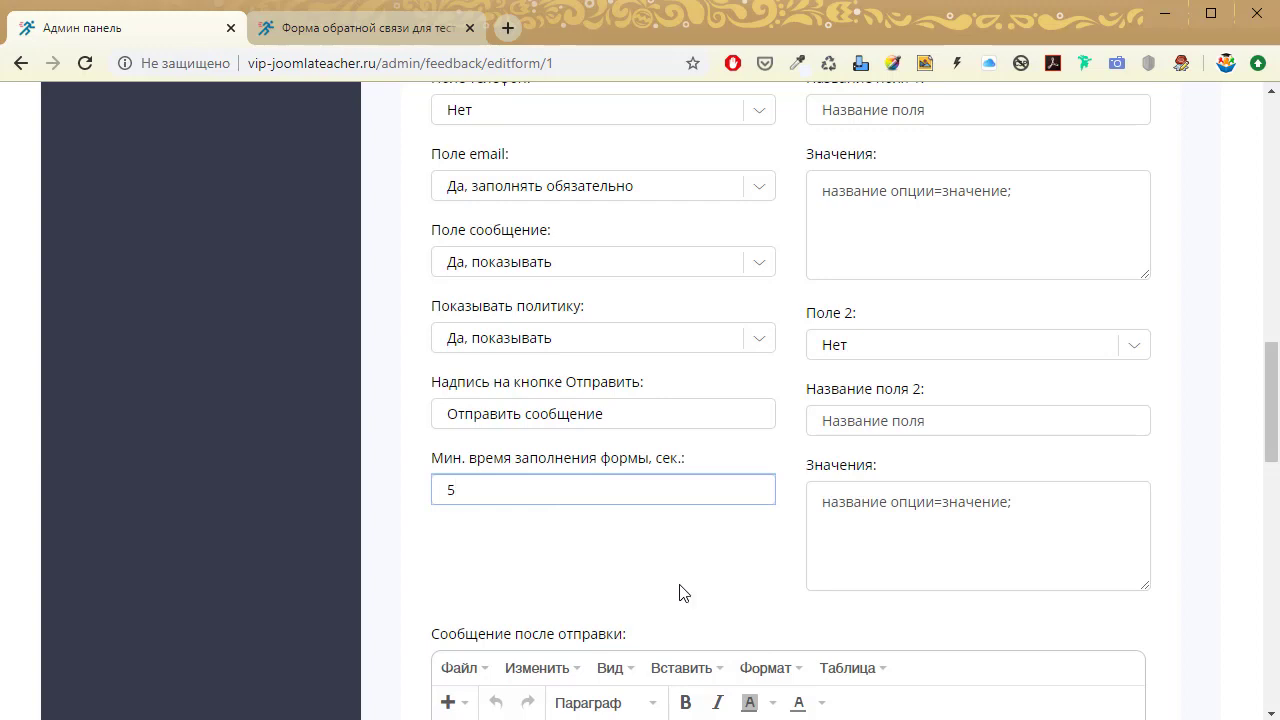
# Try the select and chekbox types for the form's additional field 1 and return it to «Нет».
pyautogui.moveTo(1270, 455); pyautogui.dragTo(1270, 412)
pyautogui.click(873, 274)
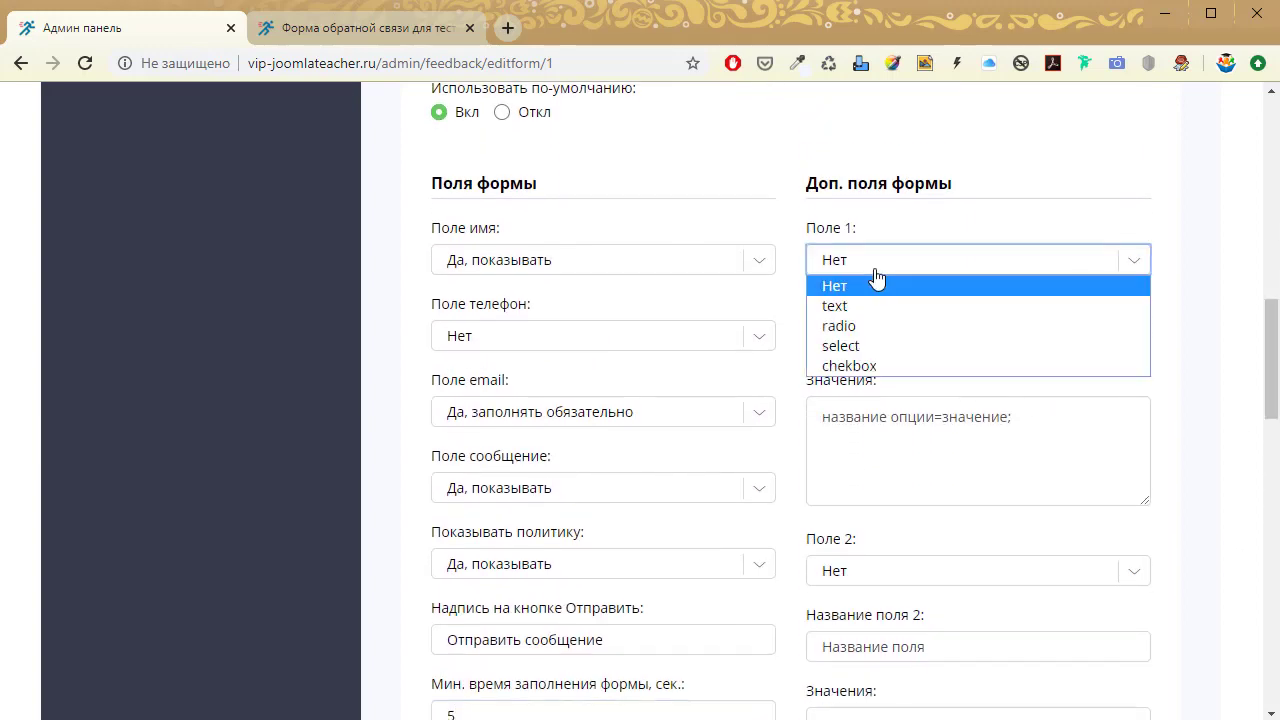
pyautogui.click(882, 347)
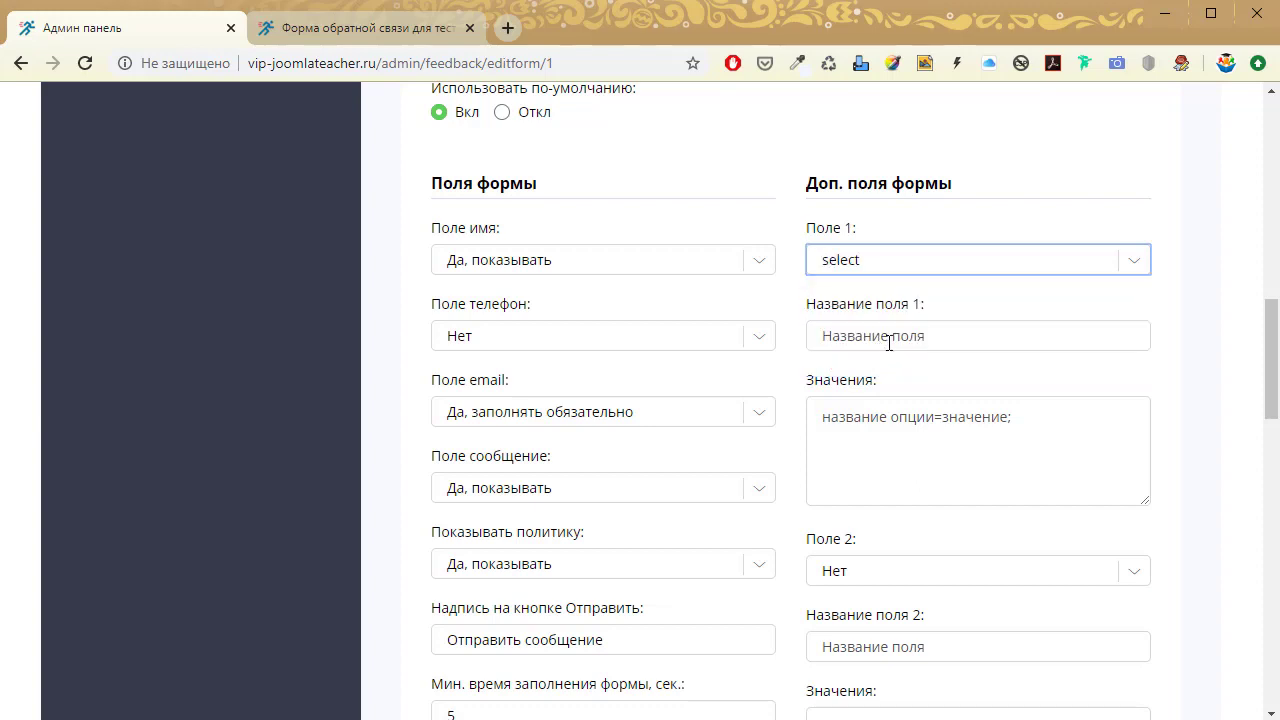
pyautogui.click(915, 272)
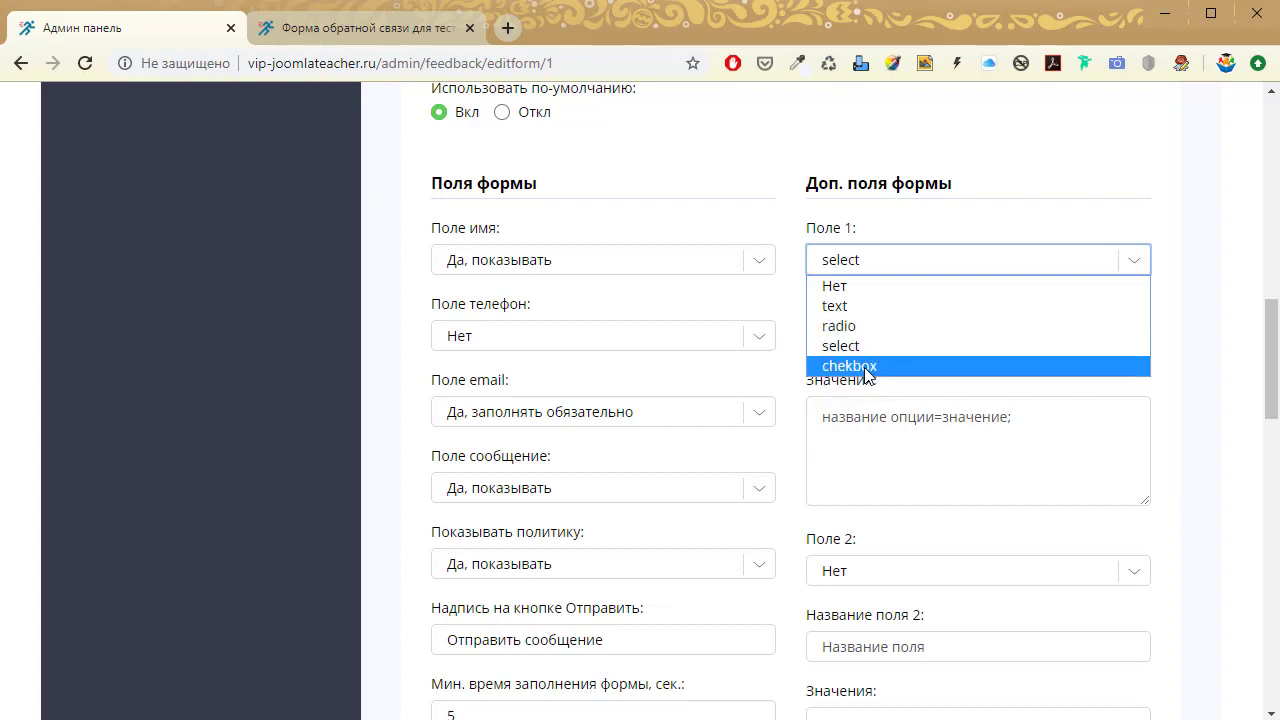
pyautogui.click(866, 368)
pyautogui.click(857, 262)
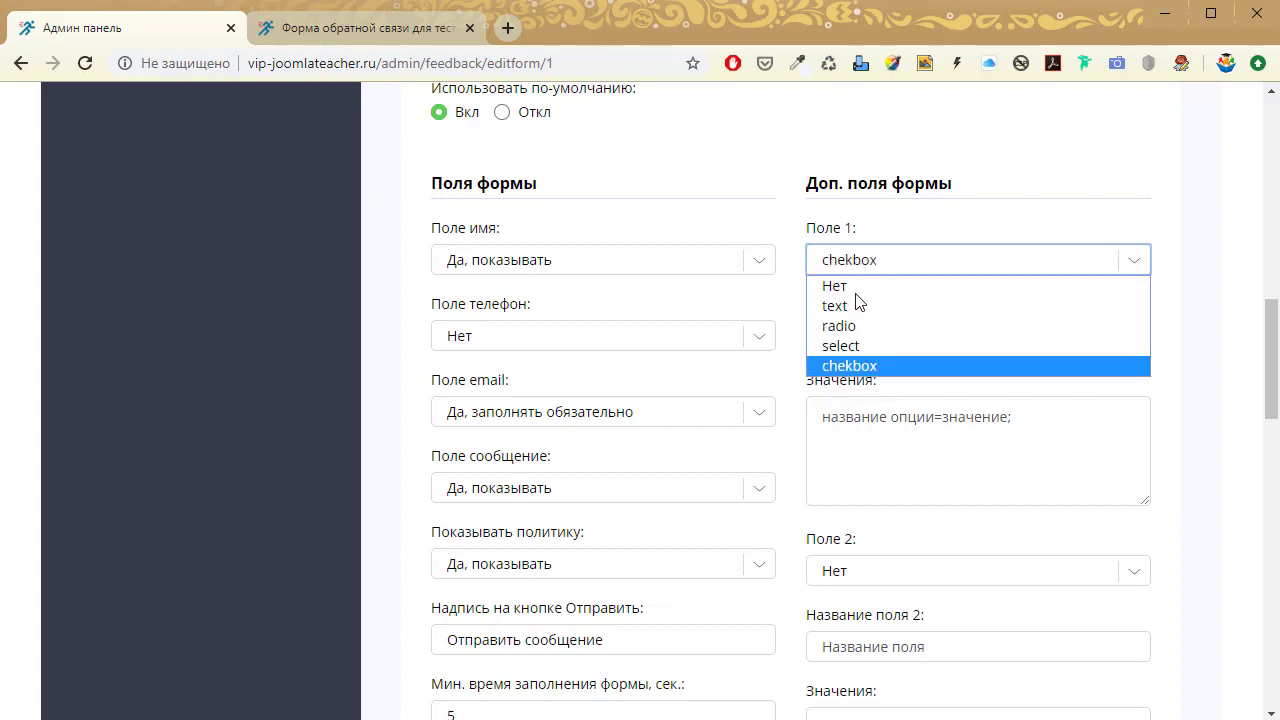
pyautogui.click(858, 287)
# Review the feedback form's post-submission message and reply letter settings, and save the form.
pyautogui.scroll(-6, 1044, 451)
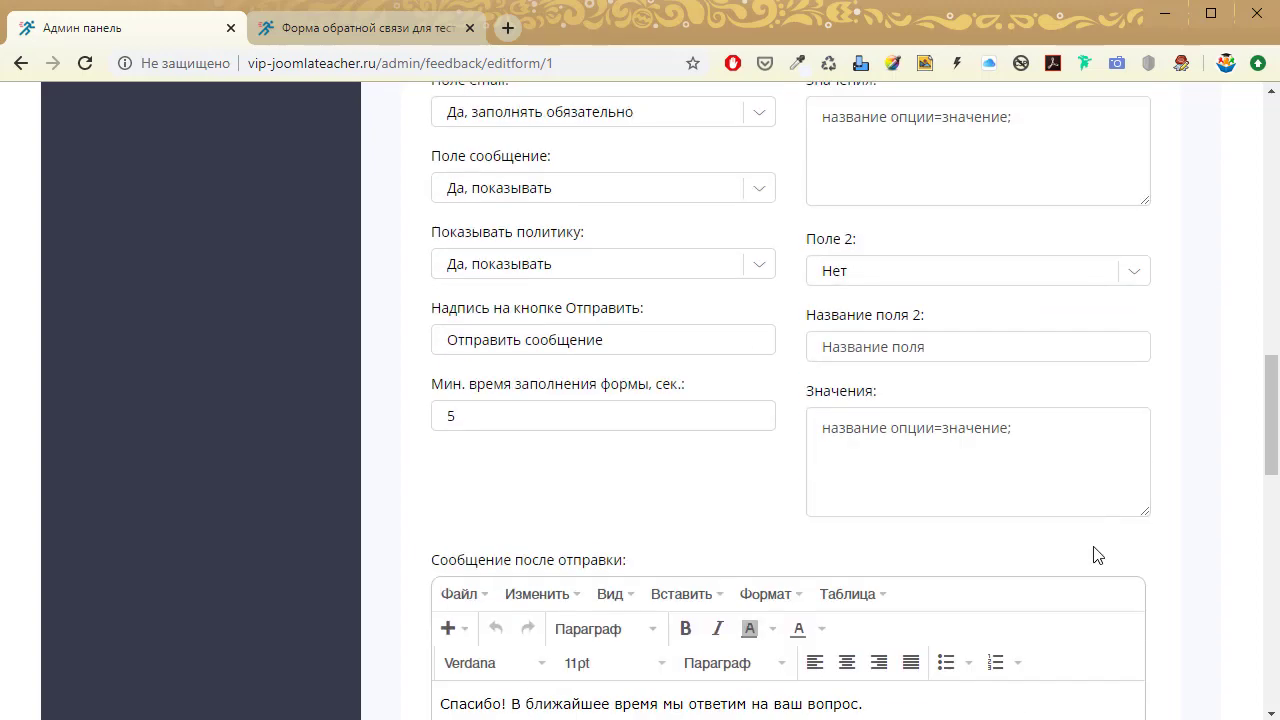
pyautogui.moveTo(632, 470); pyautogui.dragTo(645, 476)
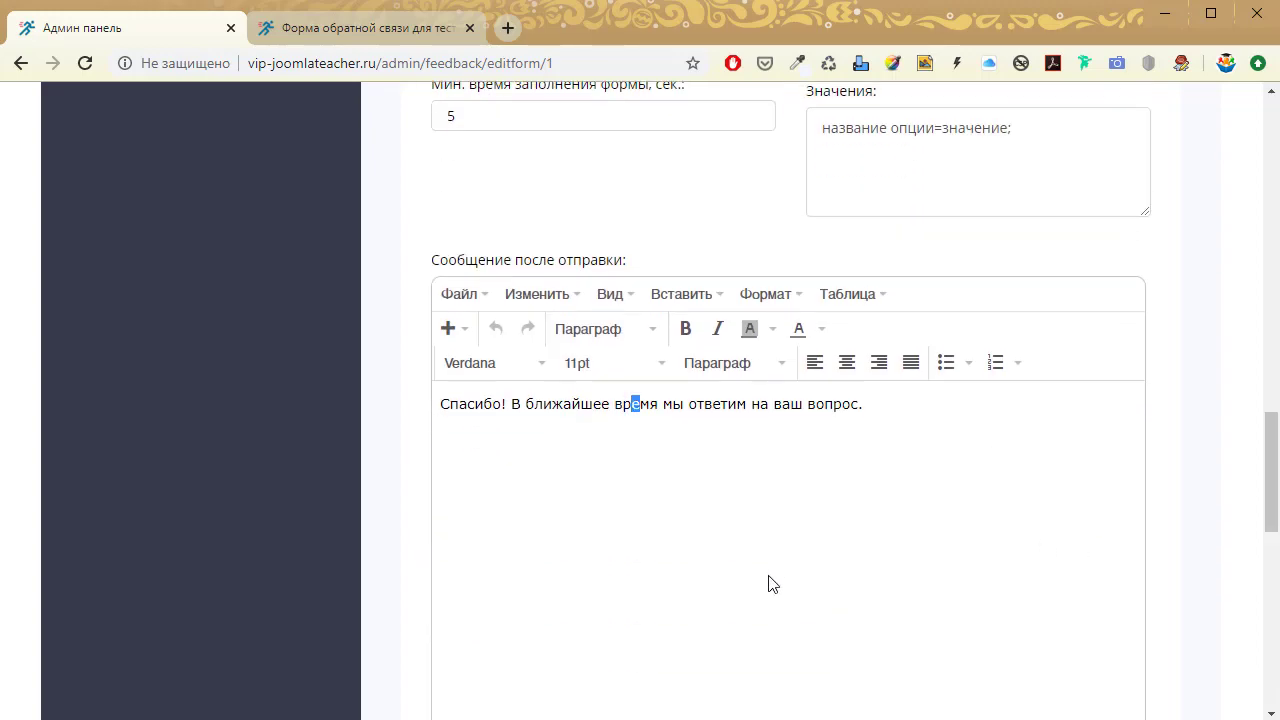
pyautogui.click(784, 597)
pyautogui.scroll(-5, 800, 590)
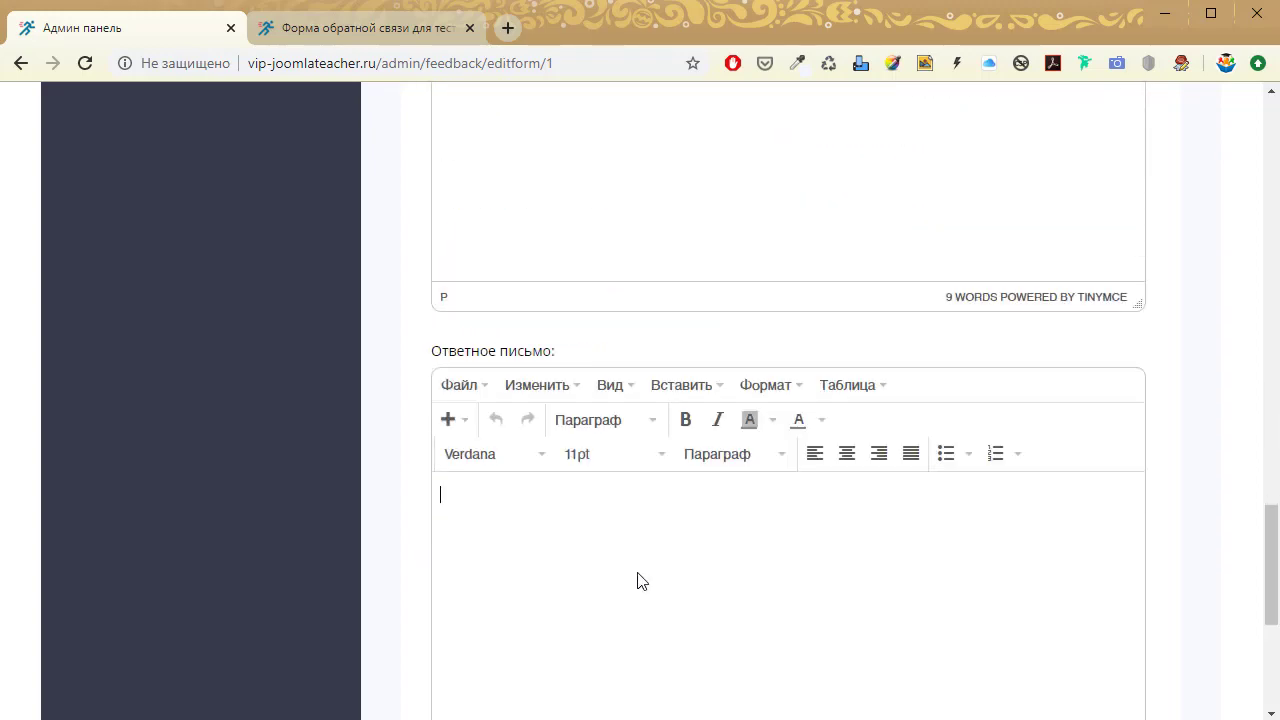
pyautogui.scroll(-4, 645, 582)
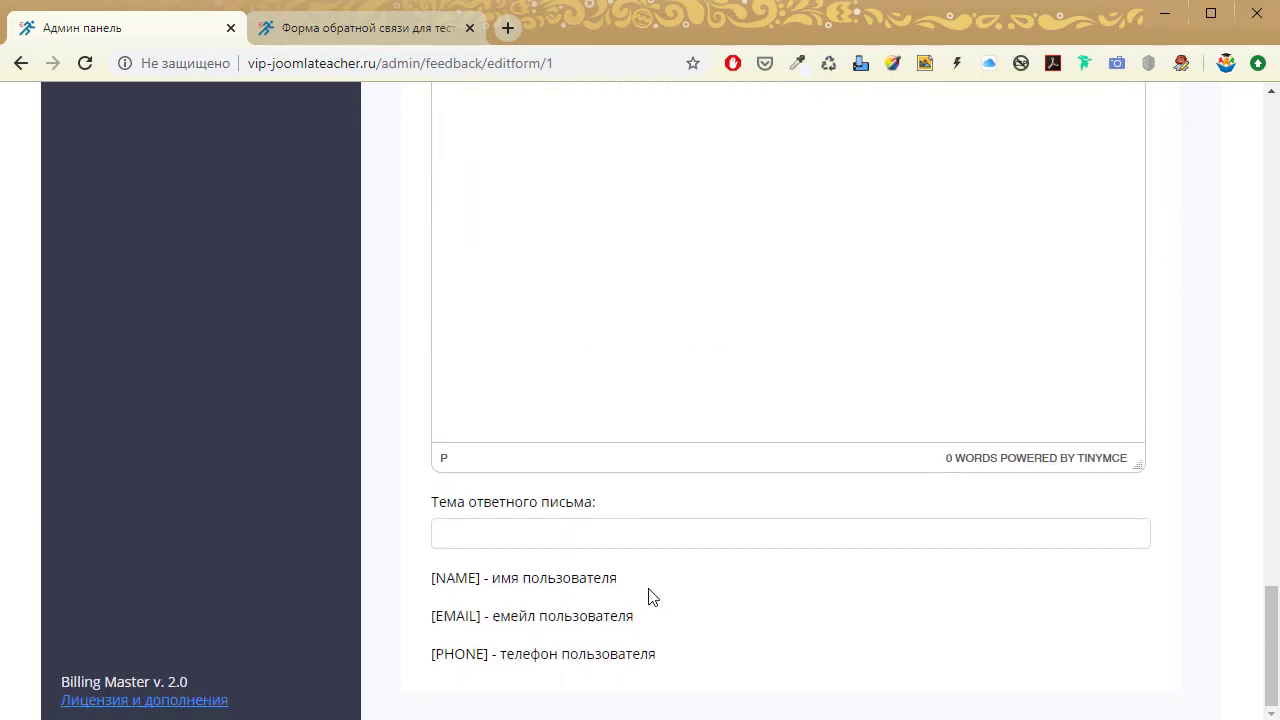
pyautogui.moveTo(1273, 675); pyautogui.dragTo(1273, 178)
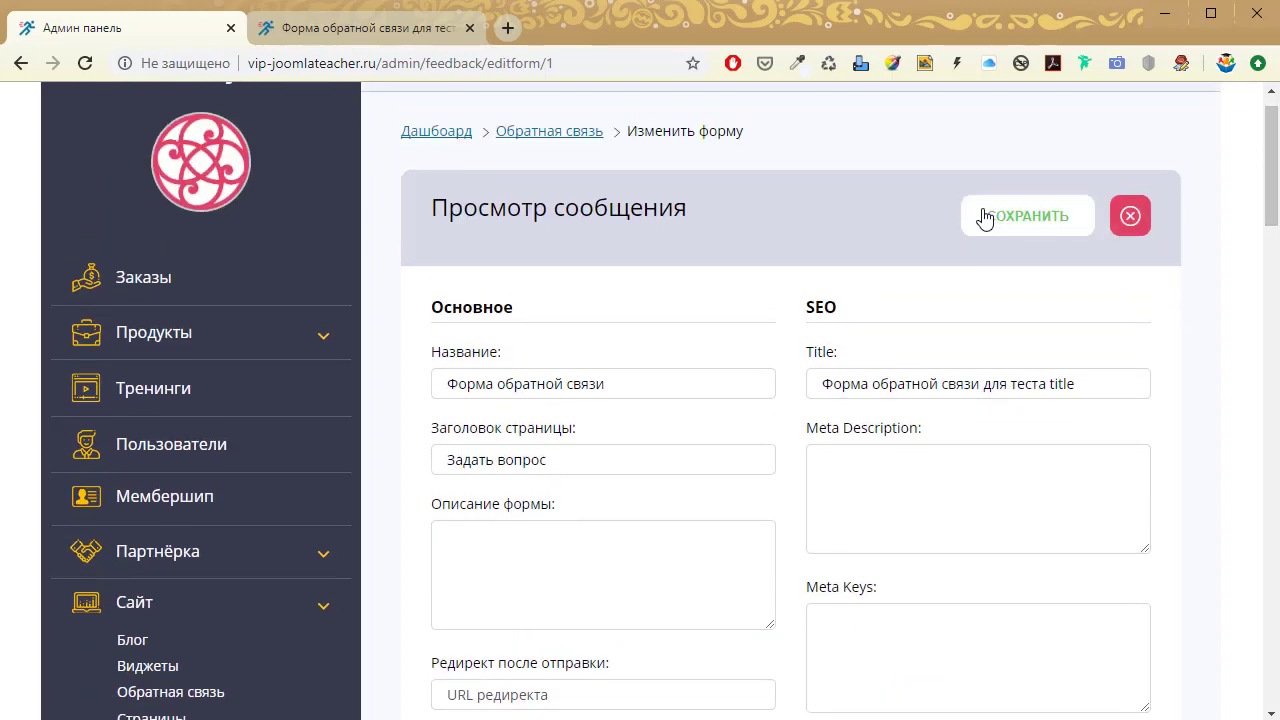
pyautogui.click(1042, 228)
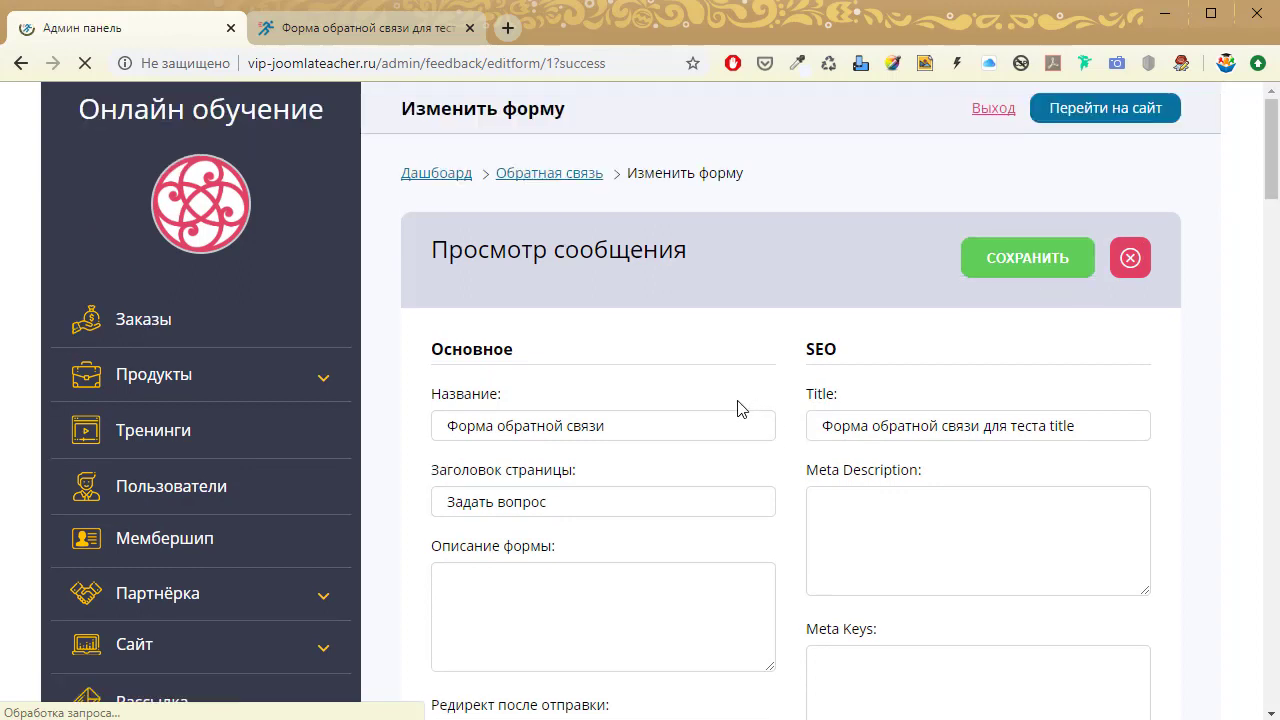
# Start creating another feedback form from the forms list and name it «Форма на блоке».
pyautogui.click(574, 182)
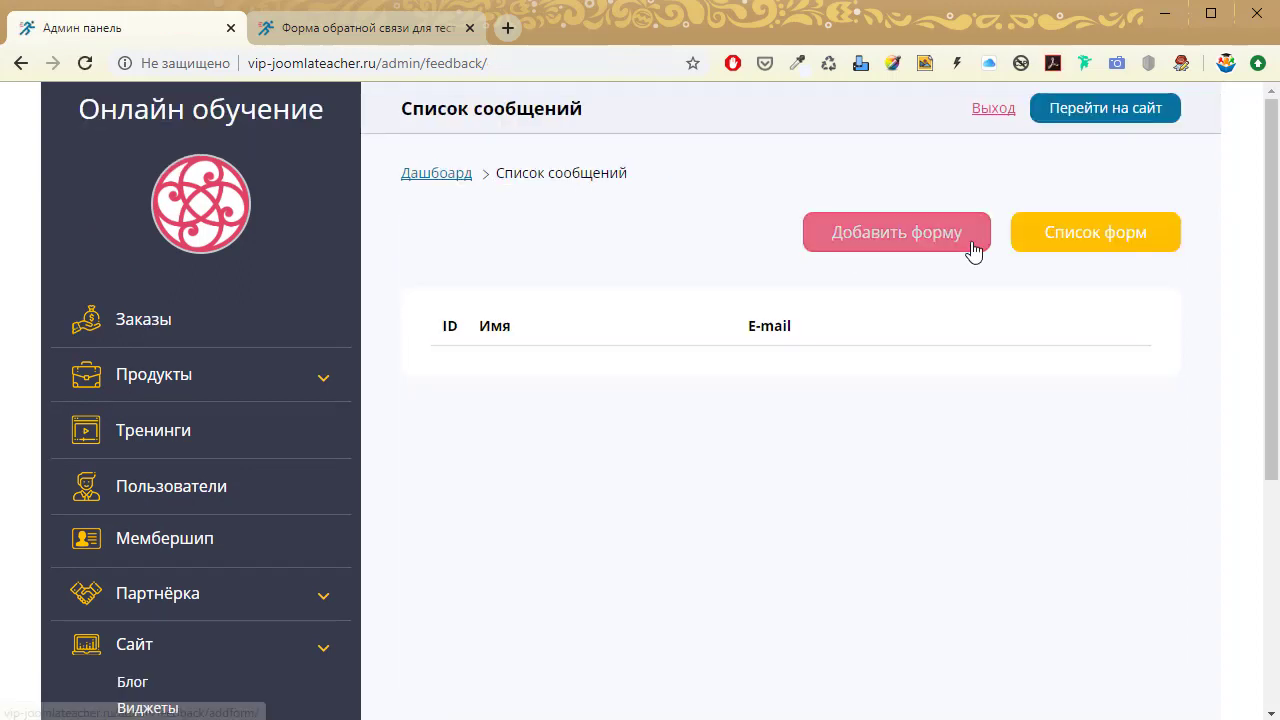
pyautogui.click(1101, 234)
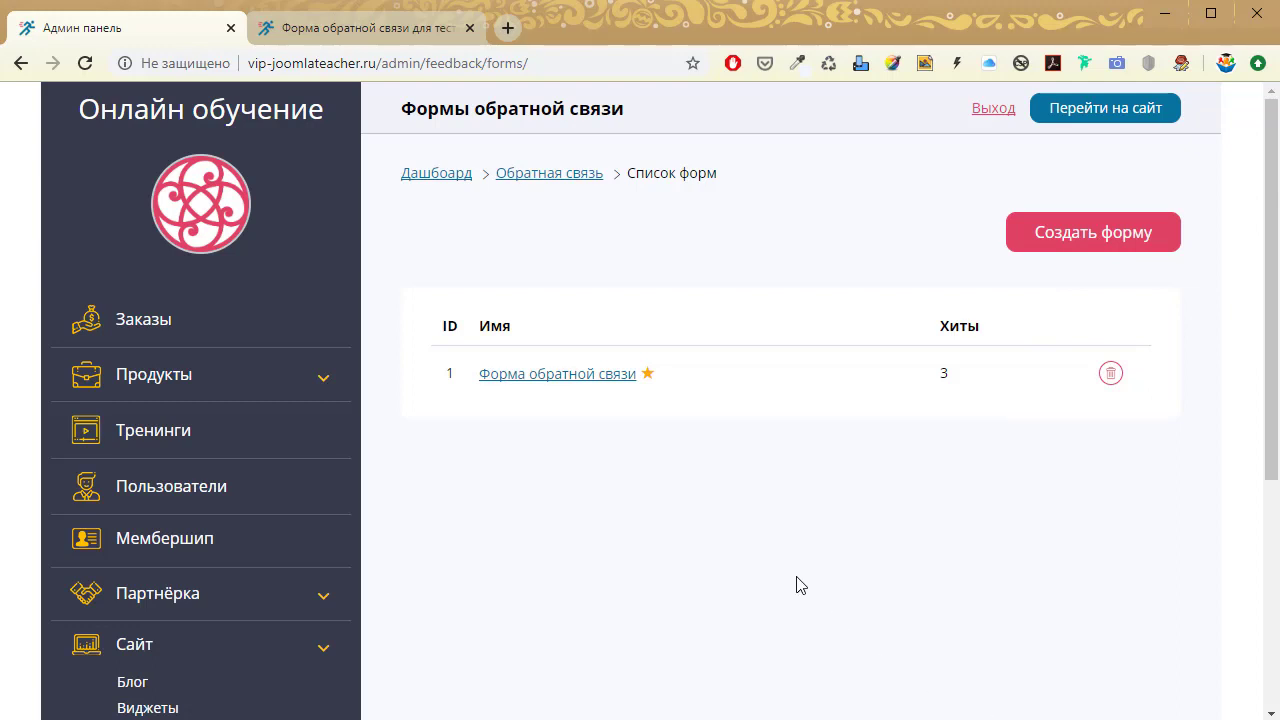
pyautogui.click(1076, 247)
pyautogui.click(517, 420)
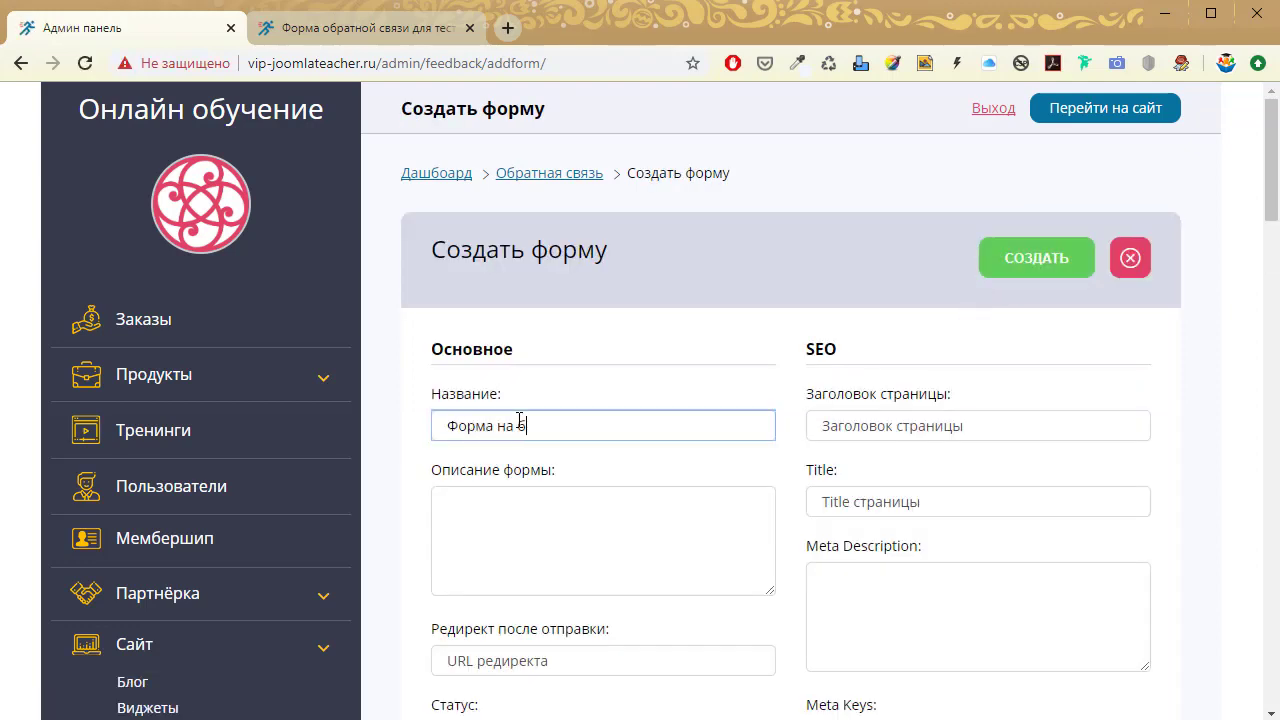
pyautogui.write('Форма на блоке')
# Set the new form's phone field (Поле телефон) to «Нет».
pyautogui.scroll(-8, 520, 430)
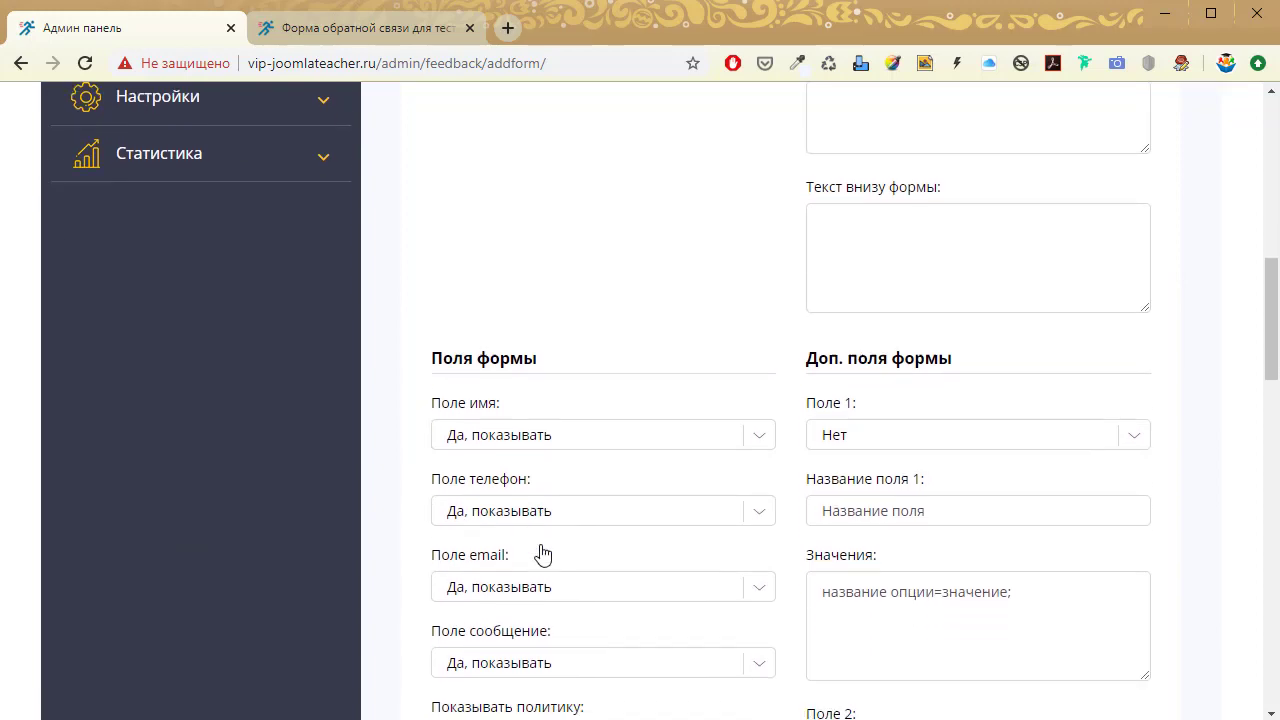
pyautogui.click(529, 450)
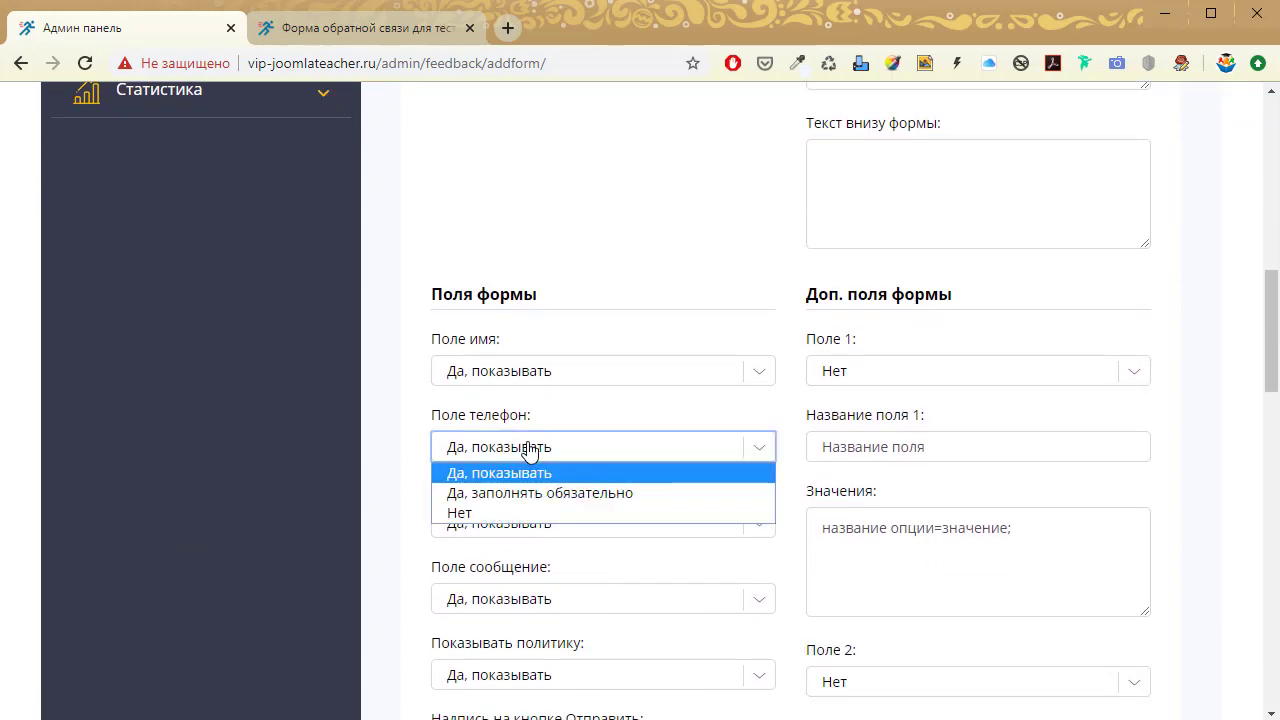
pyautogui.click(522, 513)
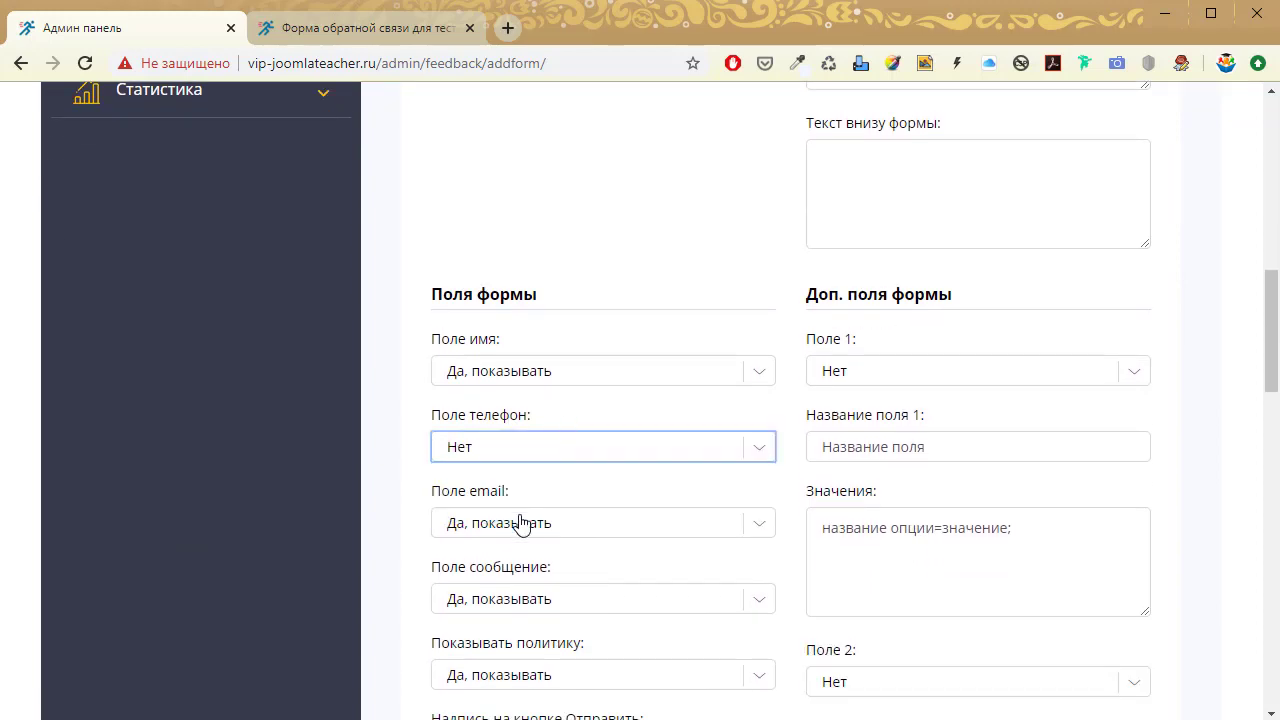
# Keep the new form's policy display (Показывать политику) at «Да, показывать», review its remaining settings, and save the form.
pyautogui.scroll(-2, 611, 611)
pyautogui.click(557, 489)
pyautogui.click(560, 492)
pyautogui.scroll(-4, 868, 588)
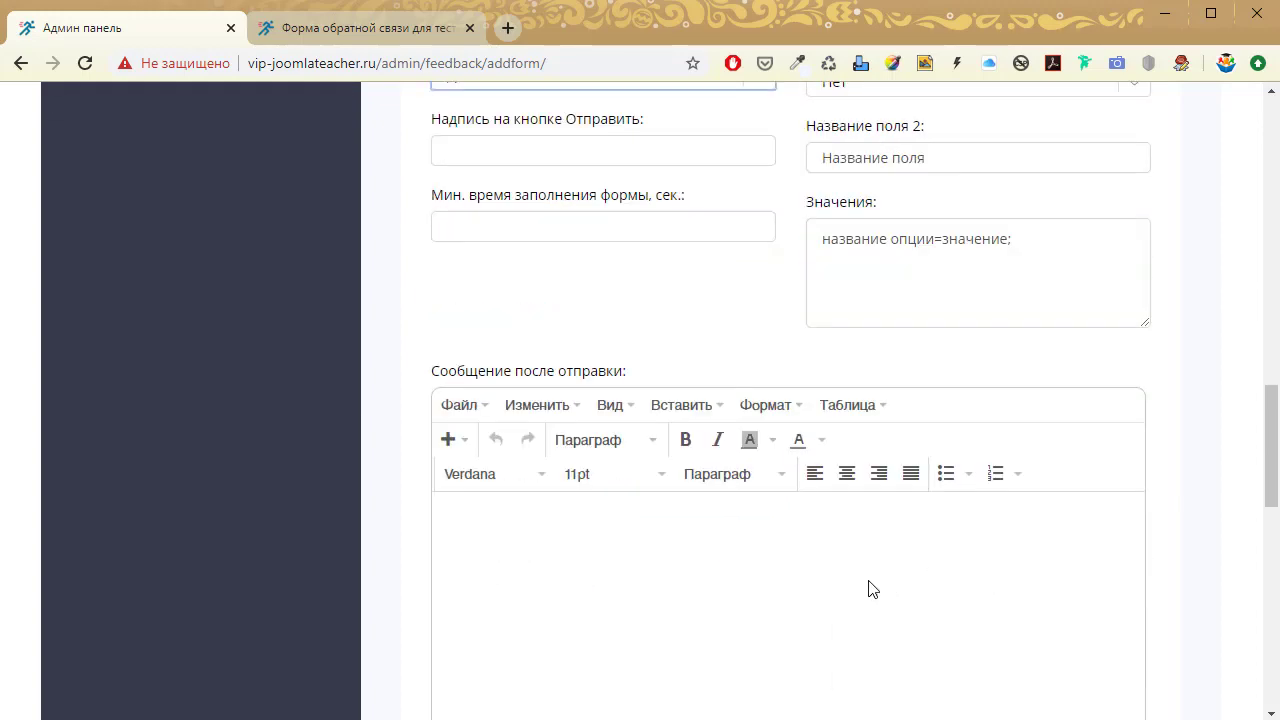
pyautogui.scroll(-6, 1012, 630)
pyautogui.scroll(20, 1034, 606)
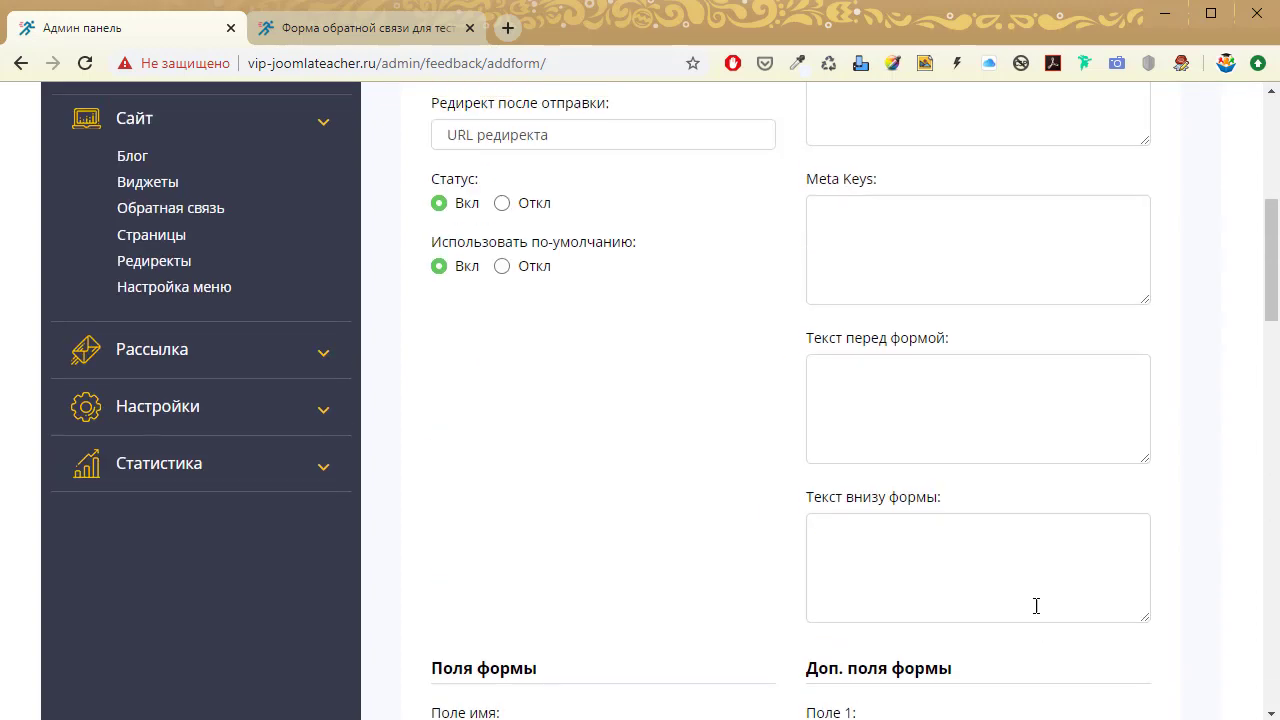
pyautogui.click(1045, 225)
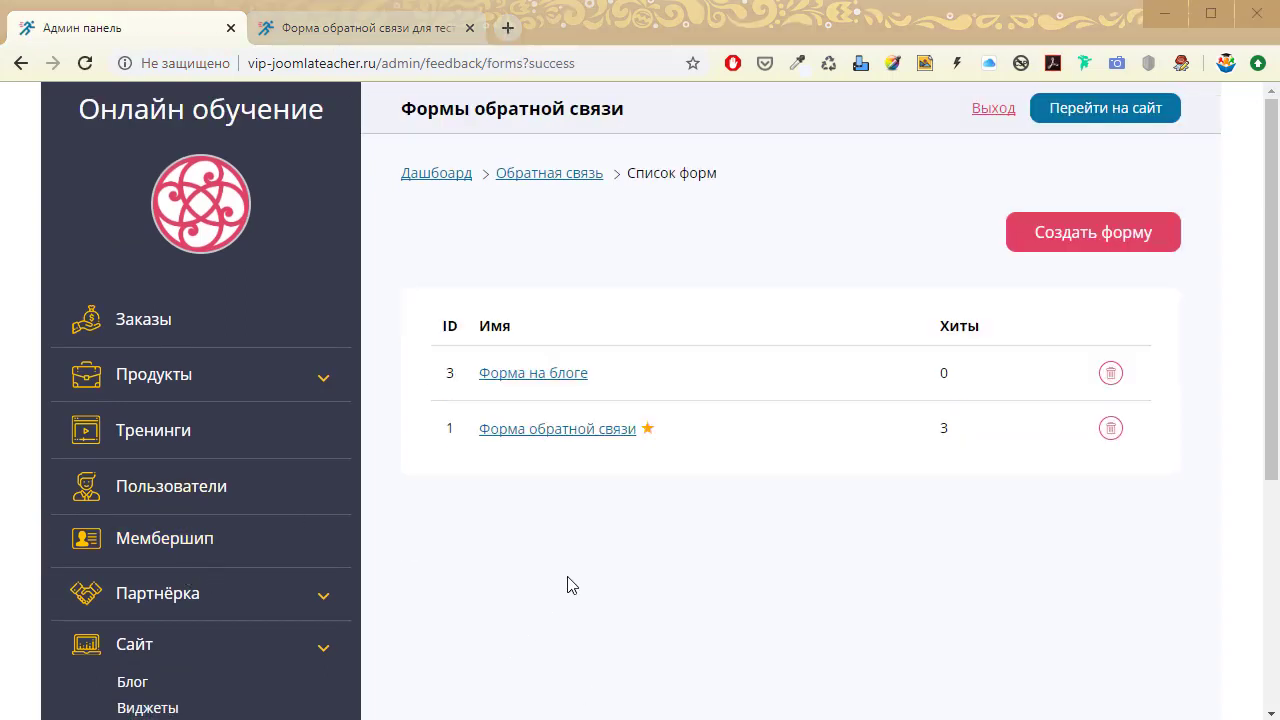
# Create a widget of type «Форма обратной связи» in the site's widget list and name it «Написать нам».
pyautogui.click(567, 585)
pyautogui.scroll(-3, 510, 555)
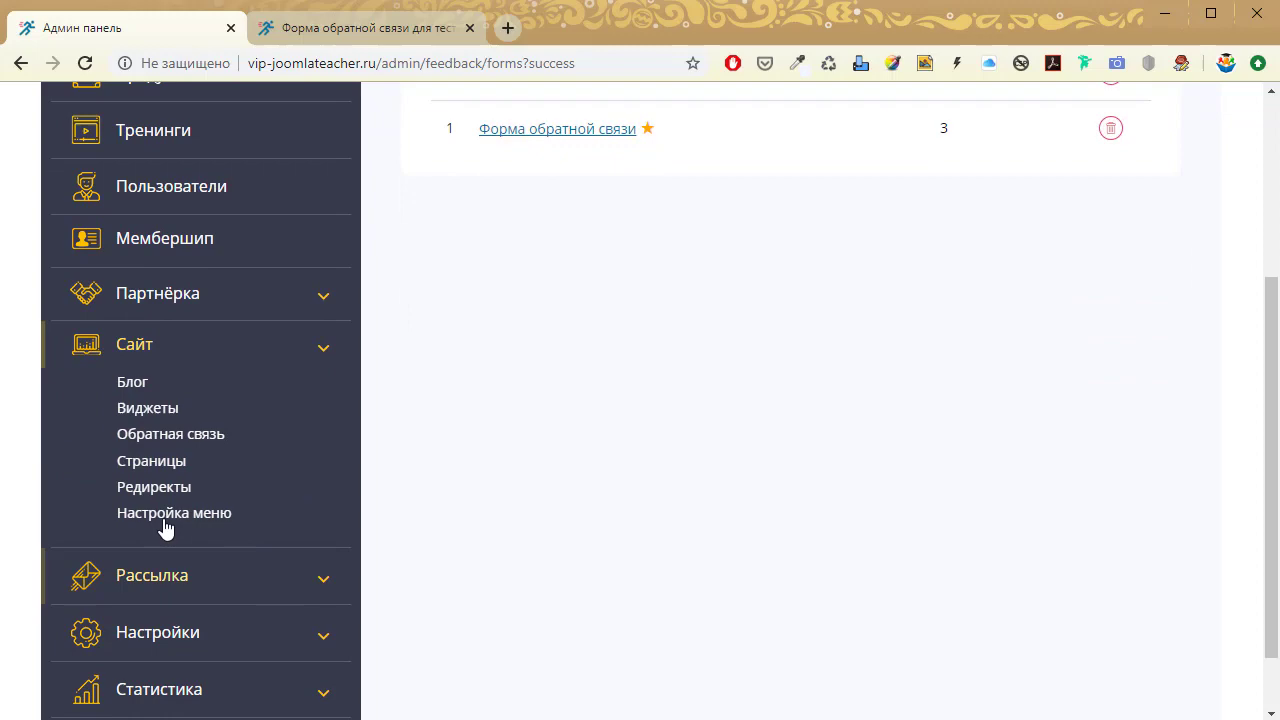
pyautogui.click(148, 410)
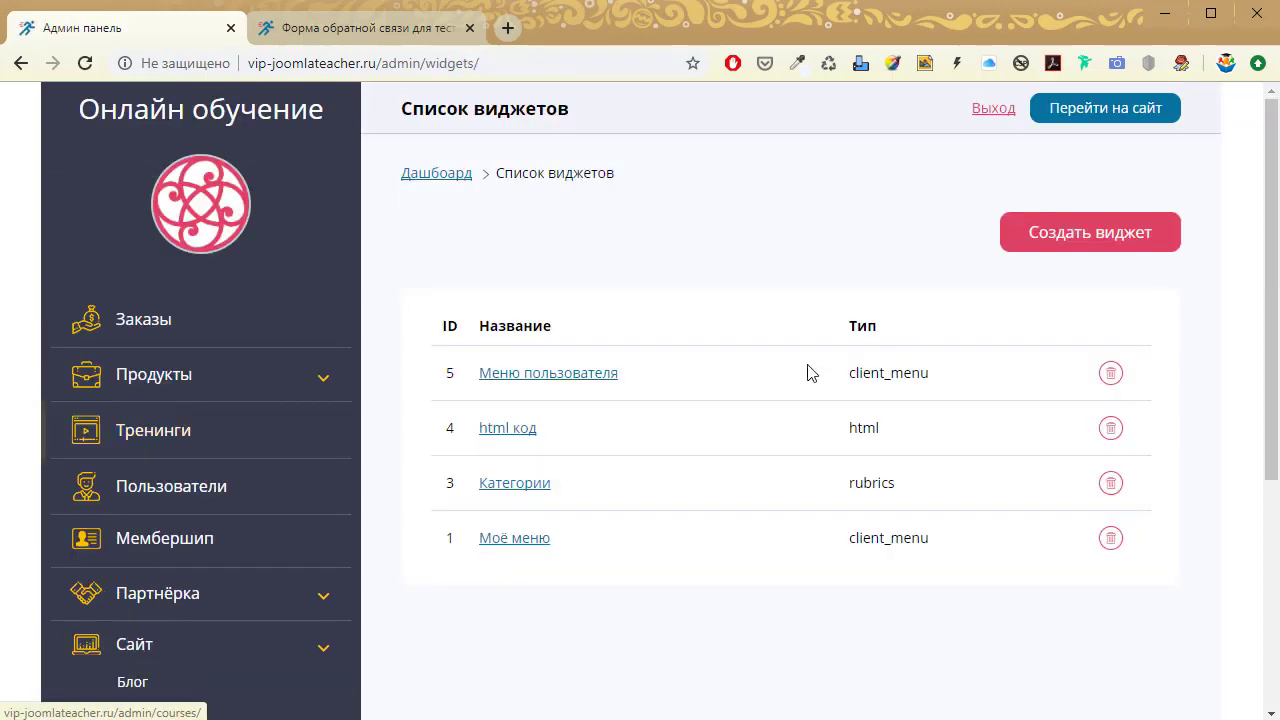
pyautogui.click(1120, 237)
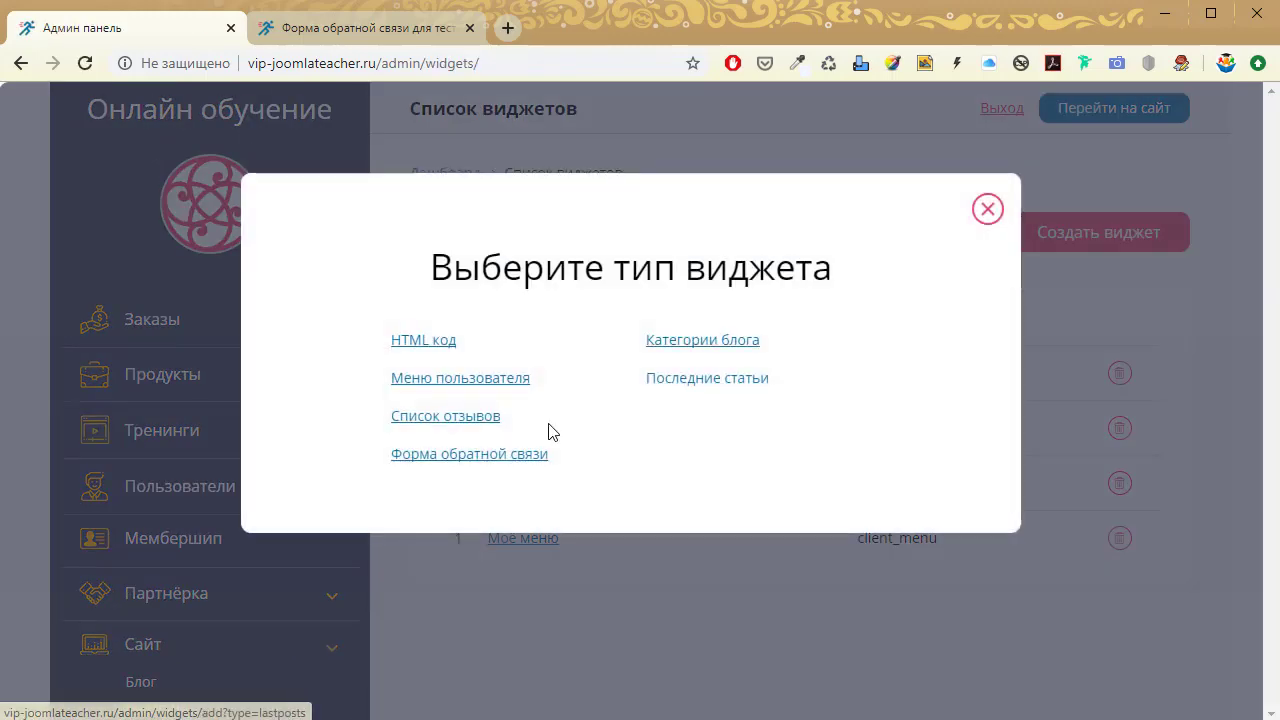
pyautogui.click(490, 455)
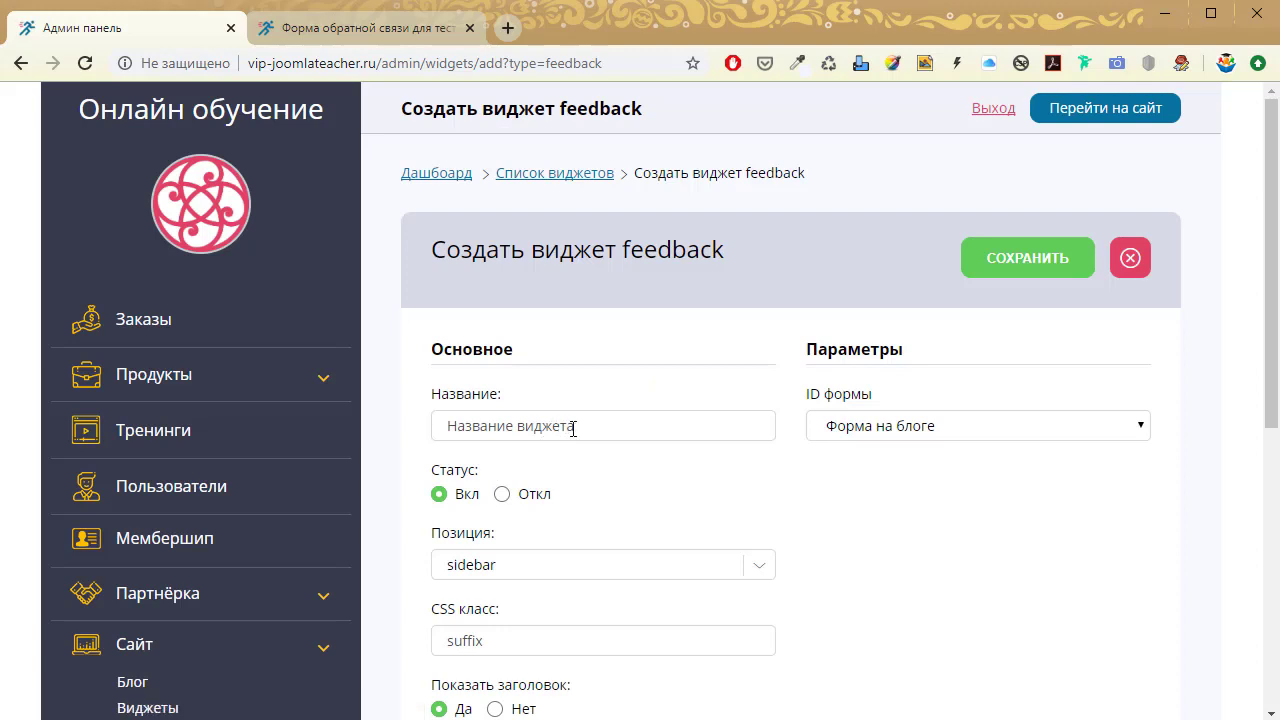
pyautogui.click(576, 427)
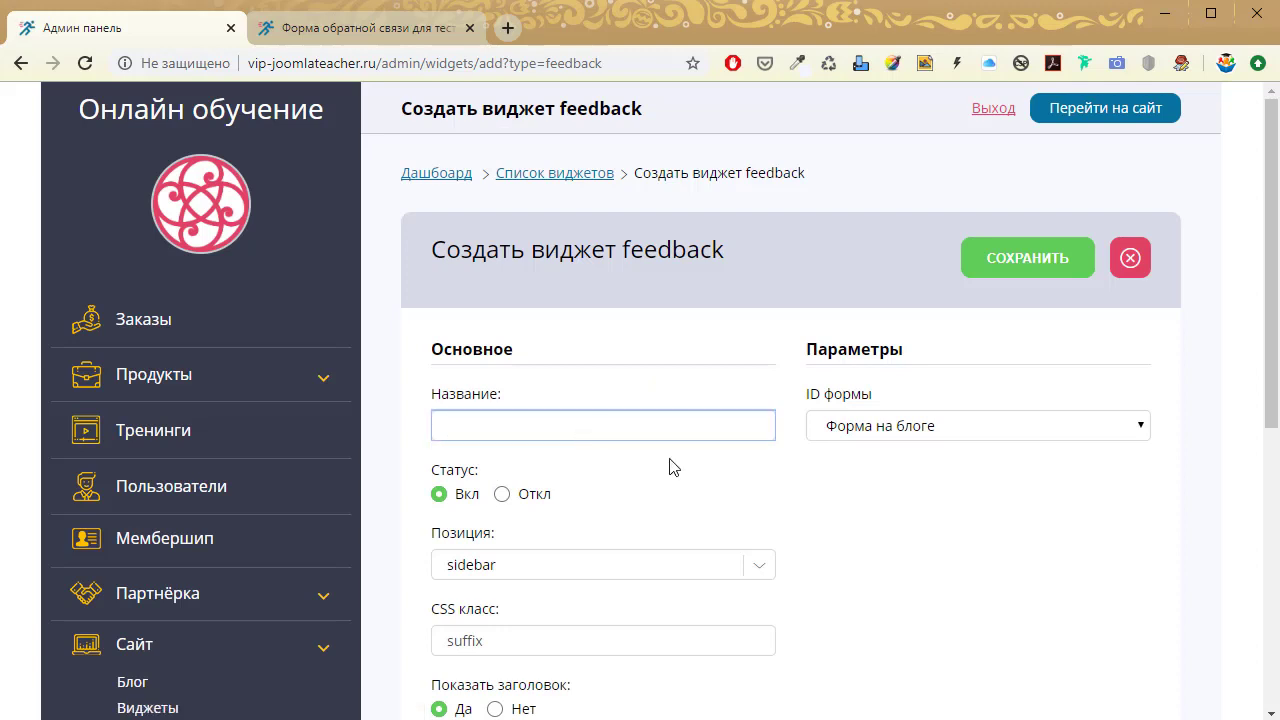
pyautogui.write('Написать нам')
# Keep the widget's position at sidebar and choose «Блог» as the page where it is displayed.
pyautogui.scroll(-2, 656, 481)
pyautogui.click(520, 370)
pyautogui.click(506, 412)
pyautogui.click(512, 364)
pyautogui.click(507, 391)
pyautogui.scroll(-2, 900, 555)
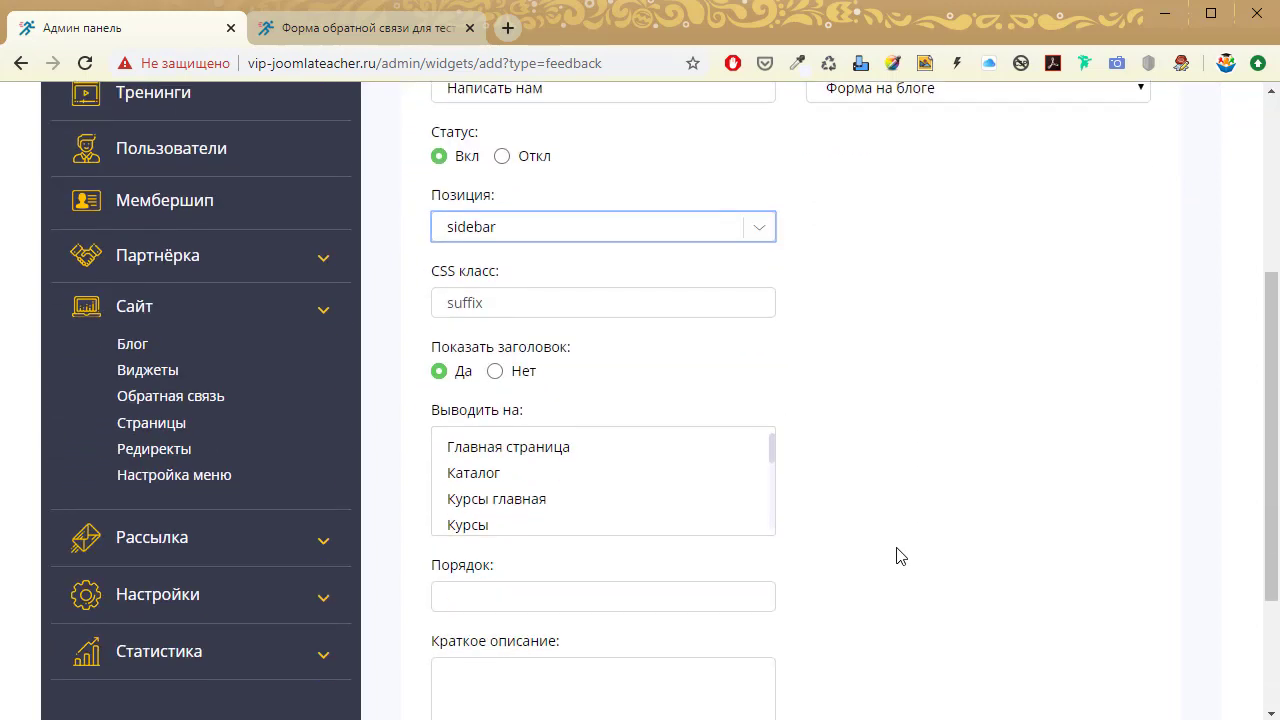
pyautogui.scroll(-1, 606, 434)
pyautogui.scroll(-3, 603, 426)
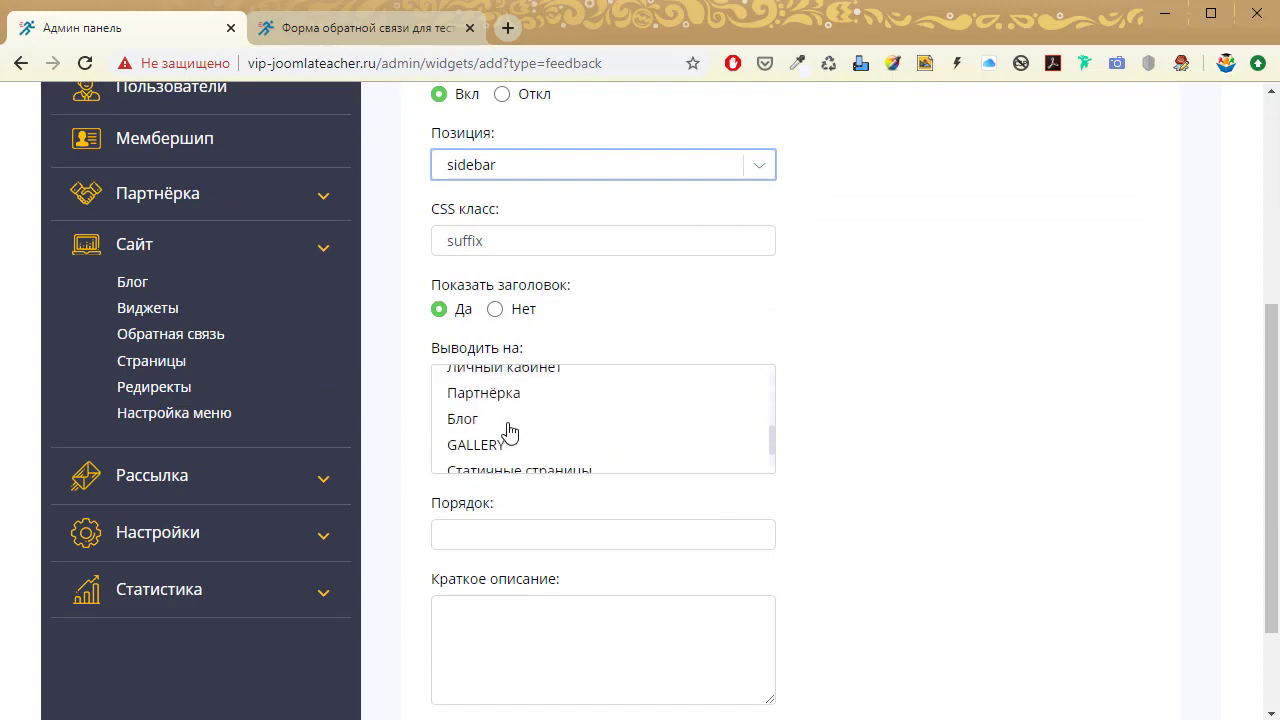
pyautogui.click(486, 378)
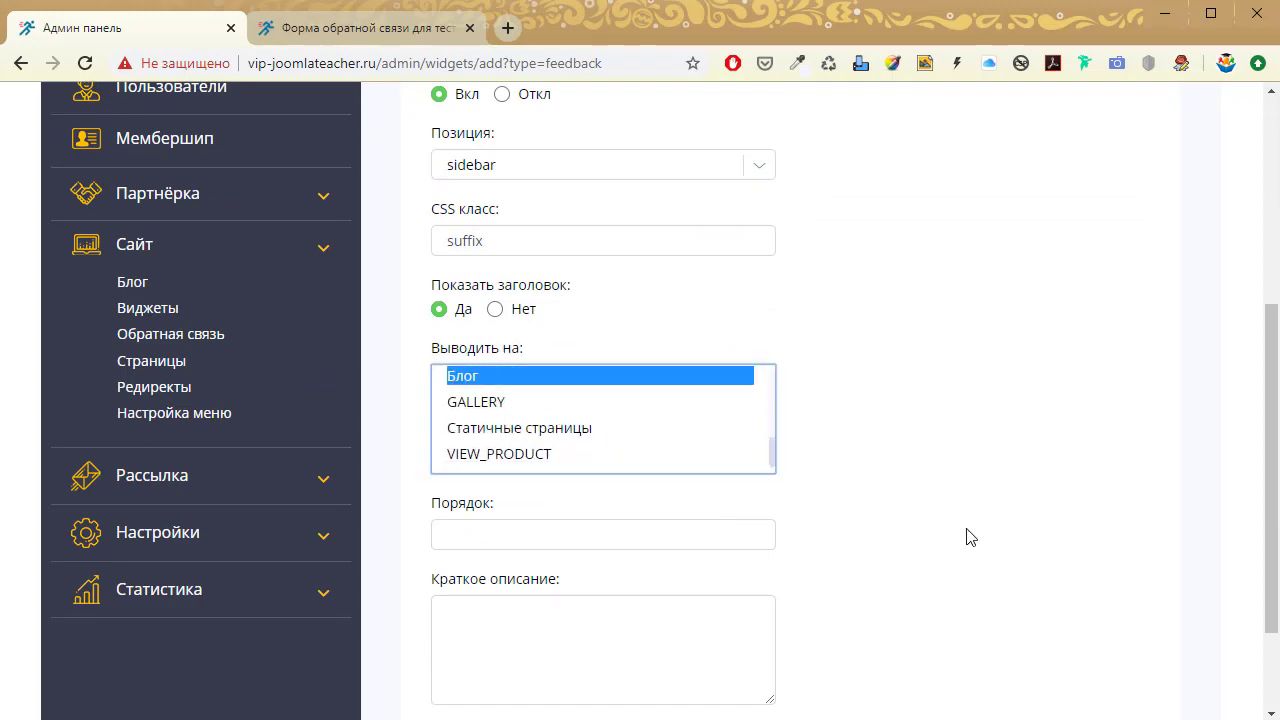
# Choose «Форма на блоге» as the widget's form and save the widget.
pyautogui.scroll(-3, 966, 540)
pyautogui.scroll(6, 1034, 566)
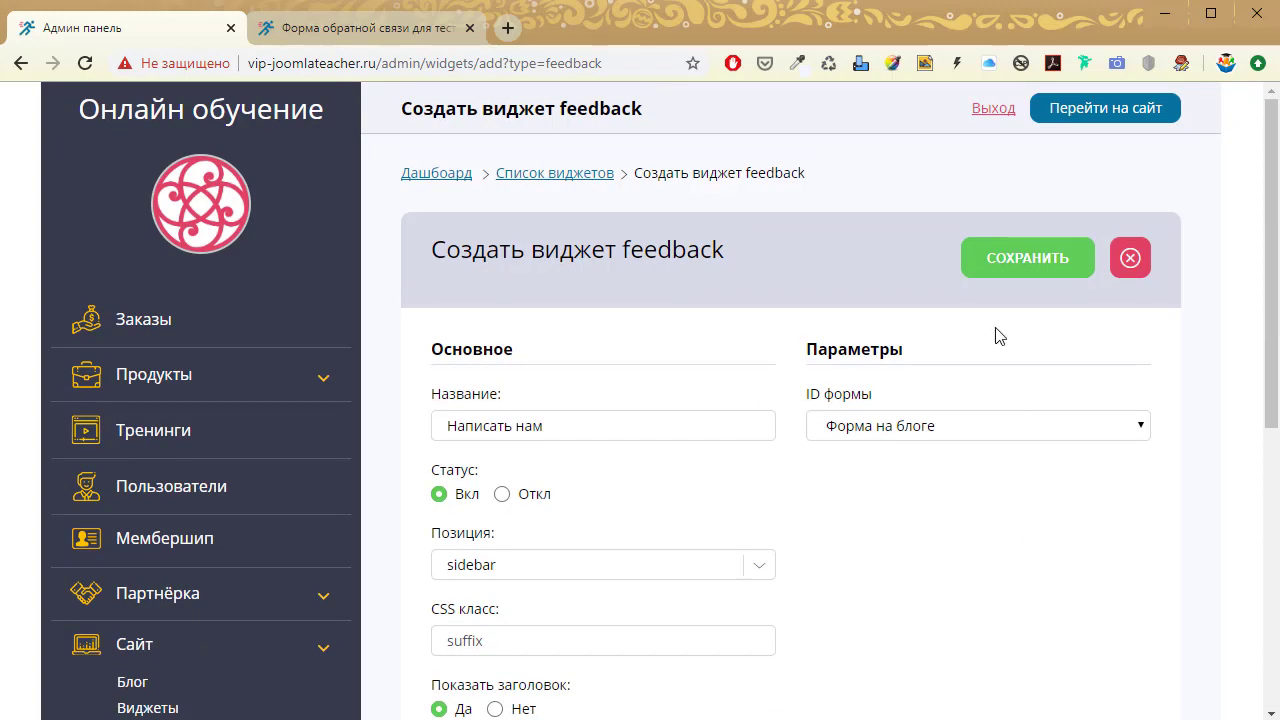
pyautogui.click(948, 430)
pyautogui.click(928, 452)
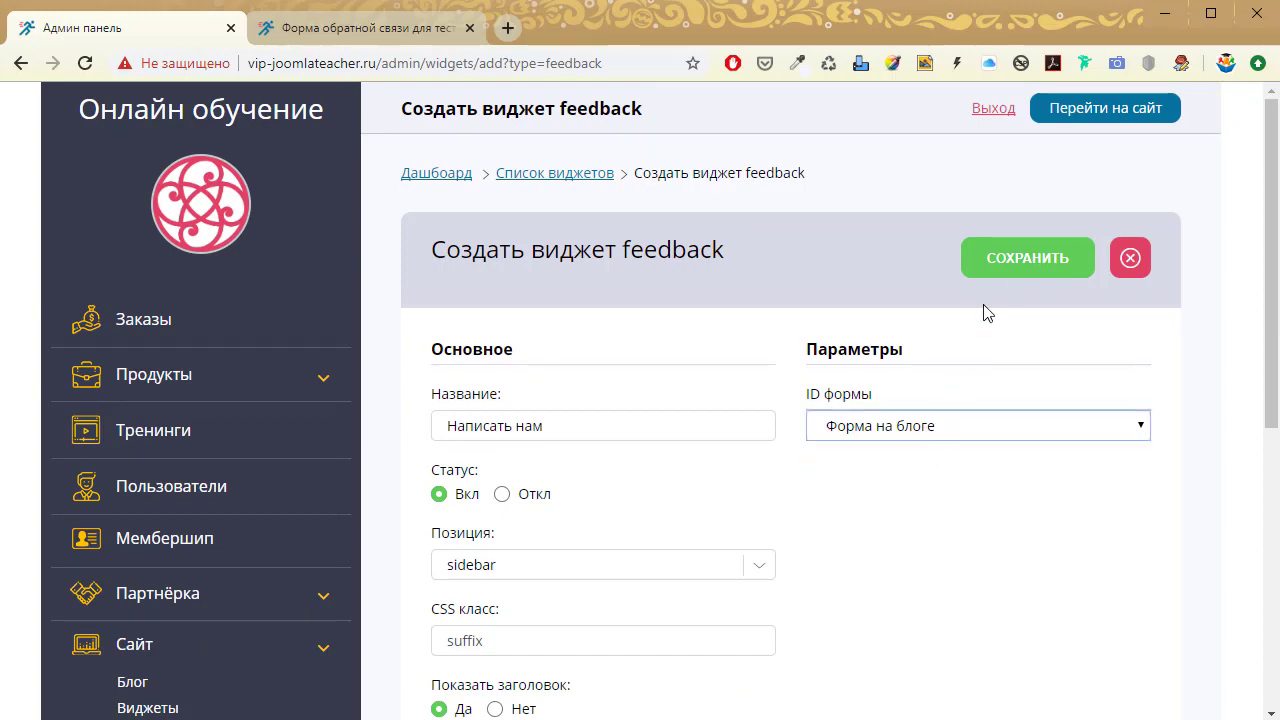
pyautogui.click(1018, 275)
# Examine the «Написать нам» form in the sidebar of the site's blog page, and open the «Задать вопрос» page.
pyautogui.click(371, 30)
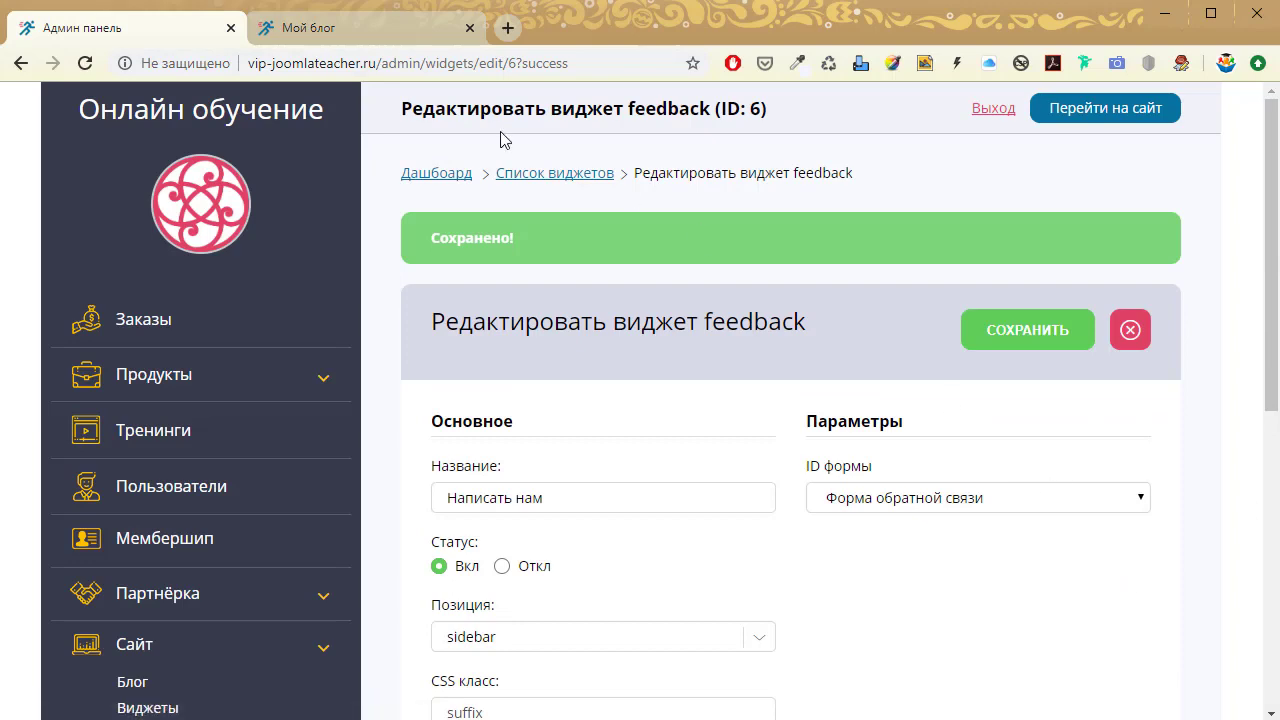
pyautogui.click(363, 28)
pyautogui.moveTo(1277, 300); pyautogui.dragTo(1277, 477)
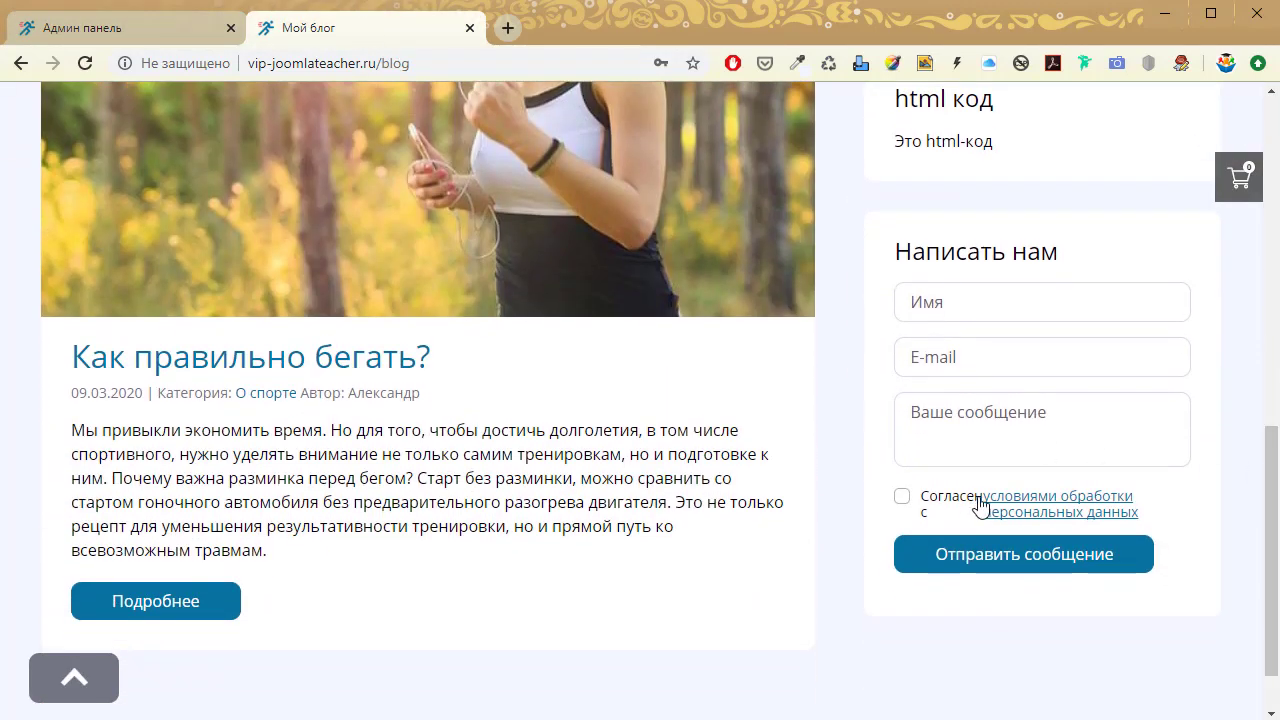
pyautogui.moveTo(1277, 549); pyautogui.dragTo(1275, 609)
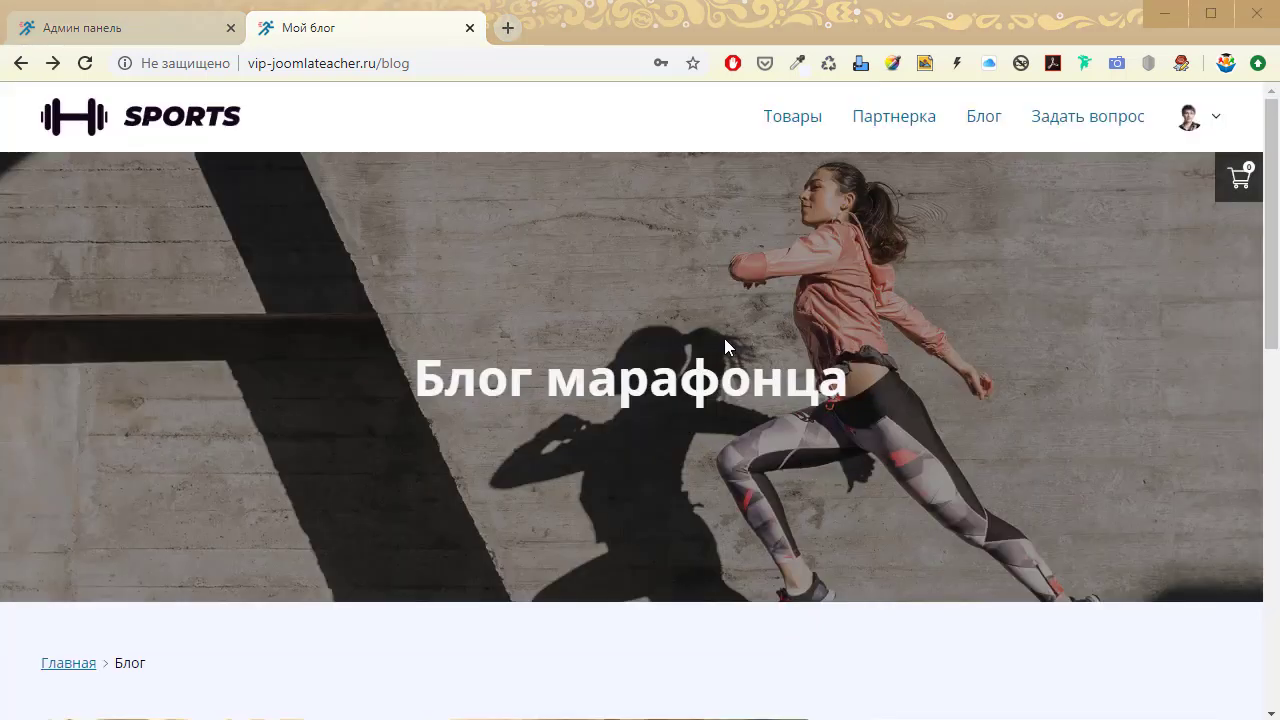
pyautogui.click(1072, 122)
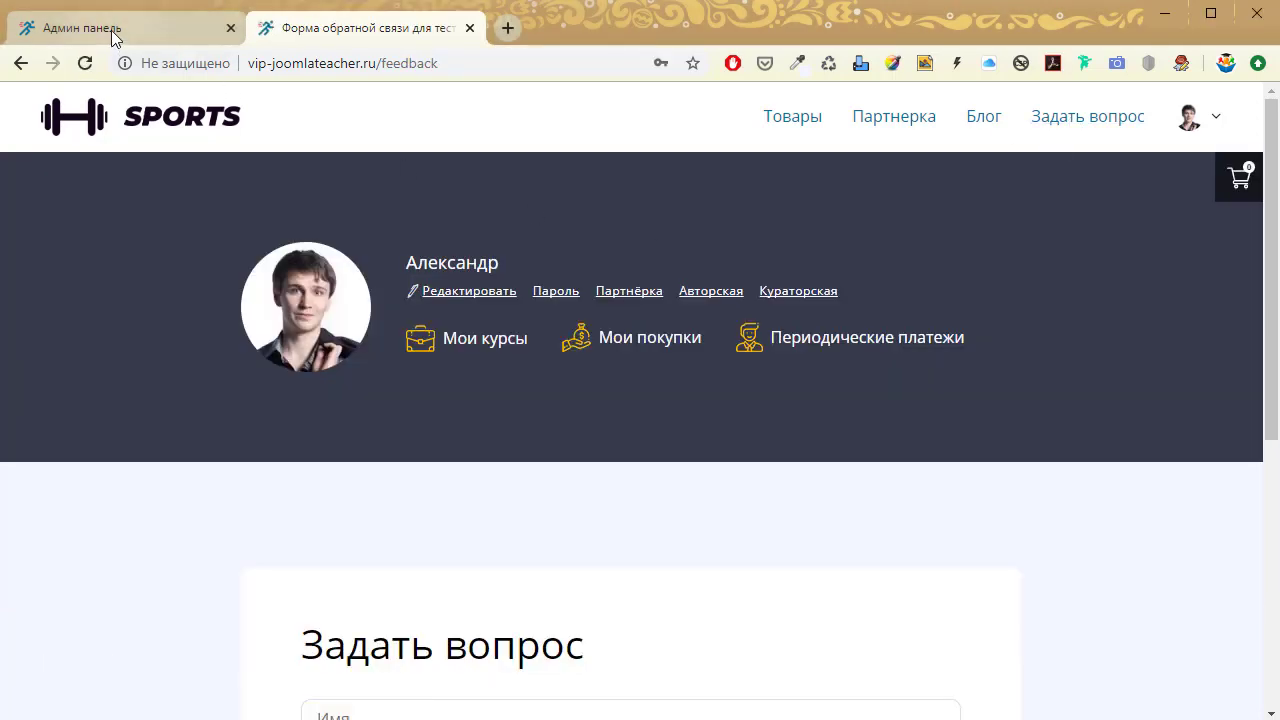
# In the admin function settings, keep «Включить обратную связь» and «Записывать сообщения» at «Вкл» and save.
pyautogui.click(111, 30)
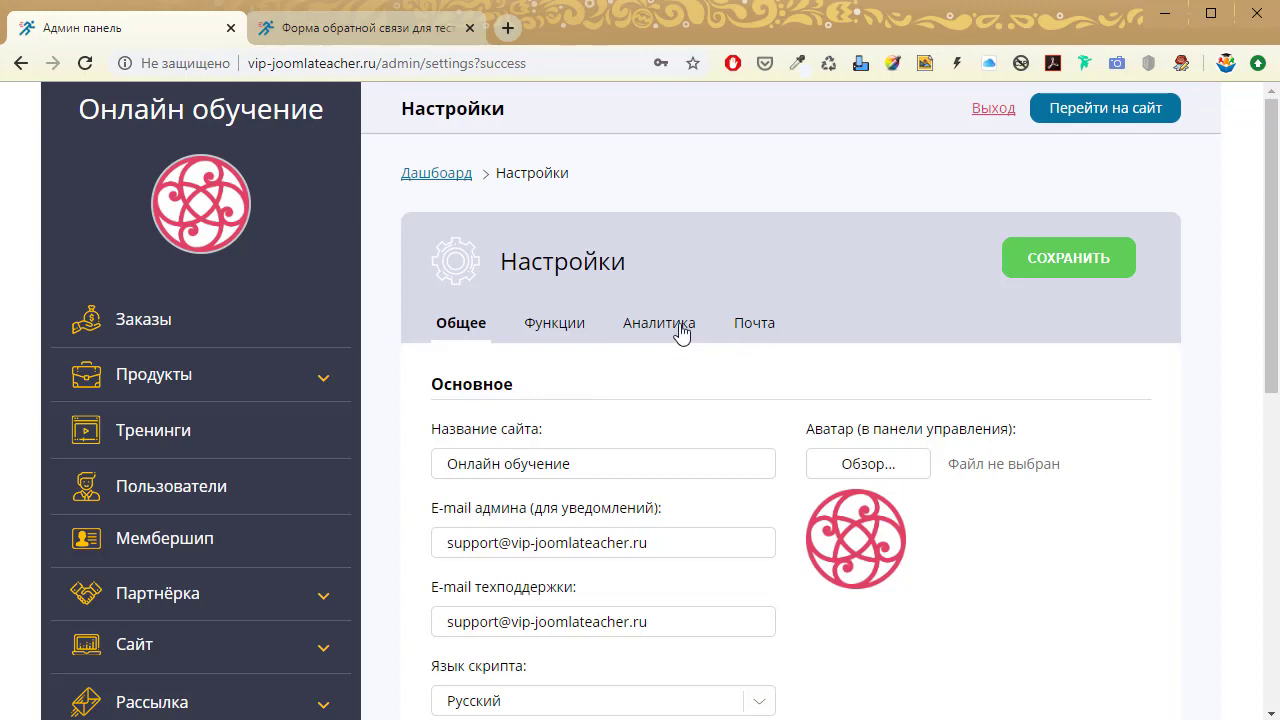
pyautogui.click(566, 328)
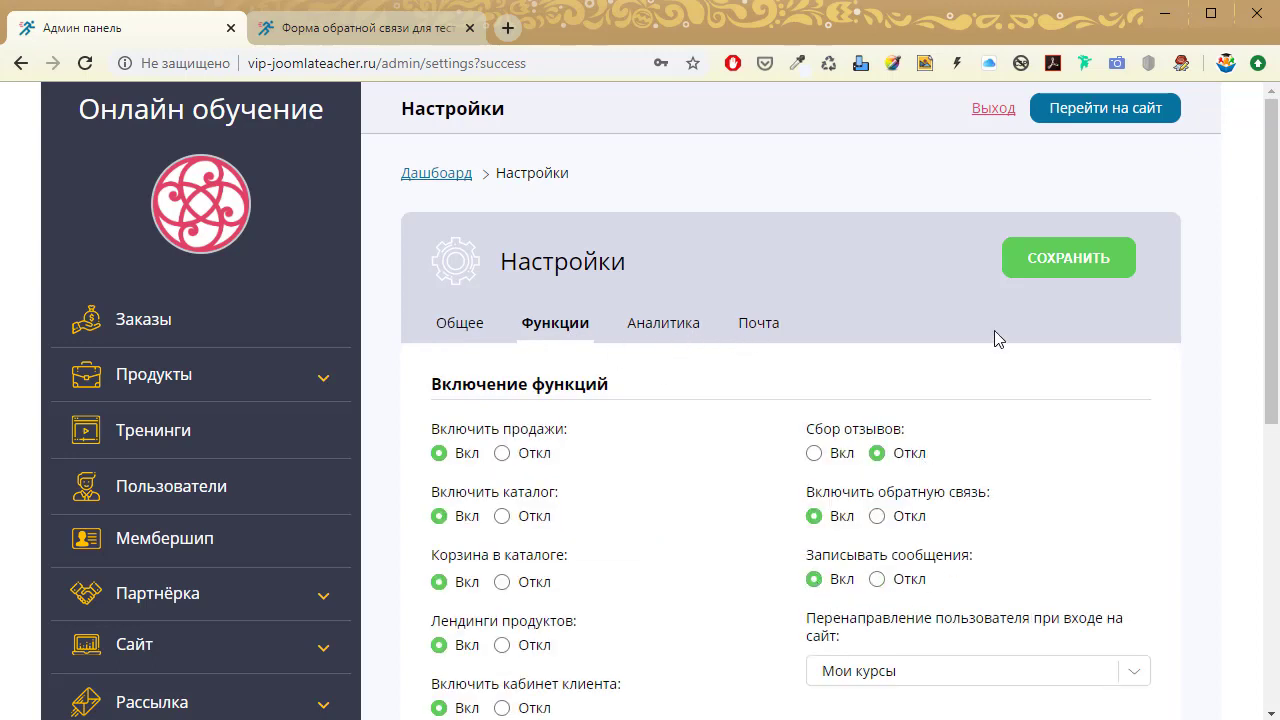
pyautogui.click(1066, 268)
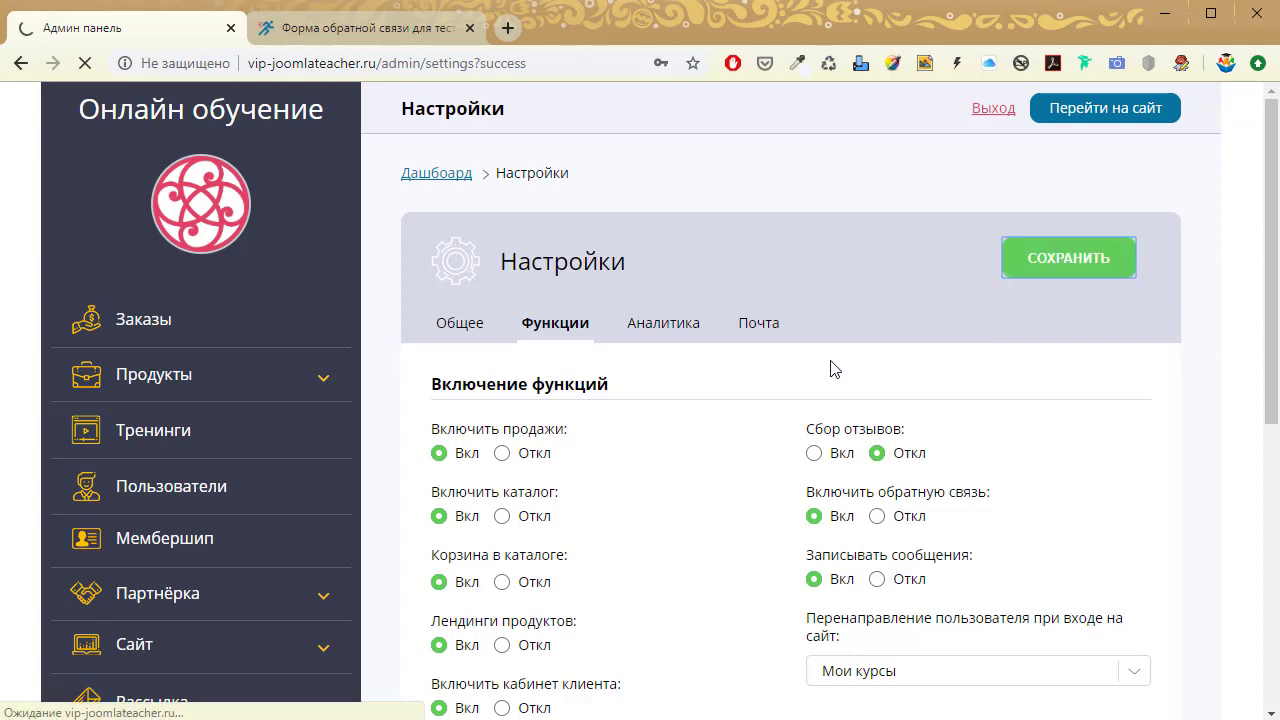
# Fill in the site's «Задать вопрос» form with a name, e-mail and the message «Проверка», accept the data processing terms, and send it.
pyautogui.click(330, 30)
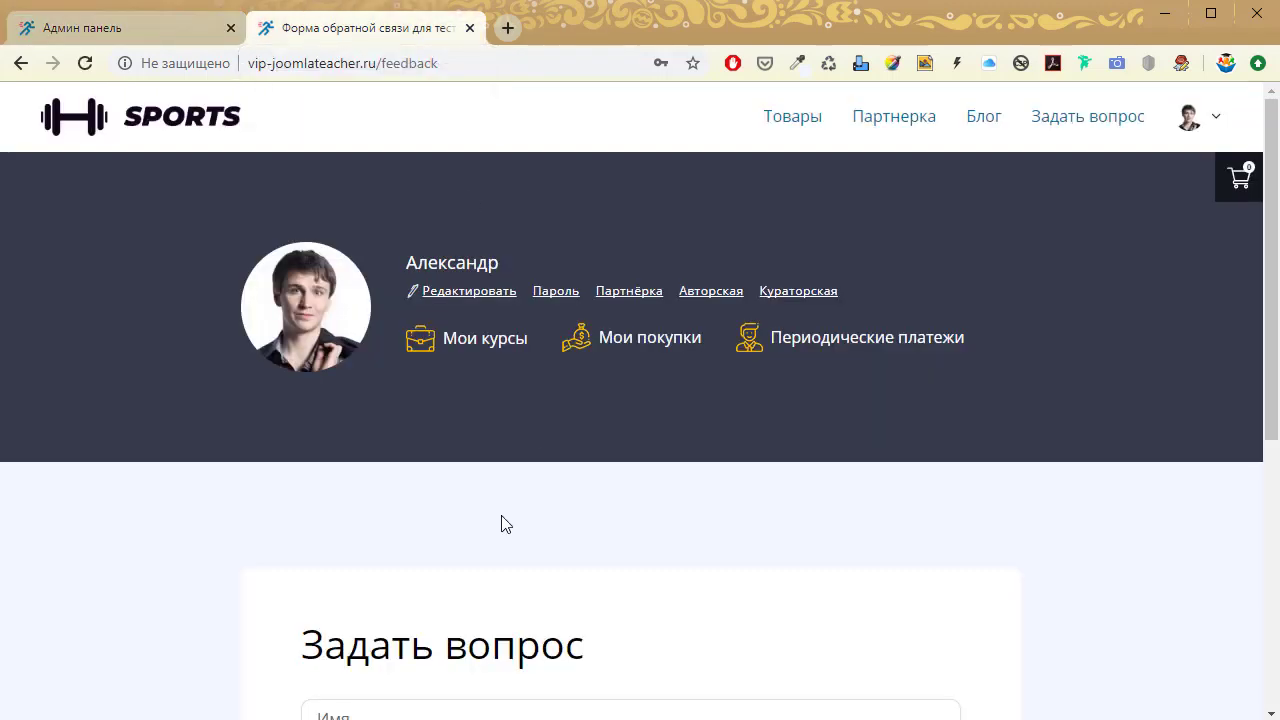
pyautogui.scroll(-4, 505, 525)
pyautogui.click(378, 320)
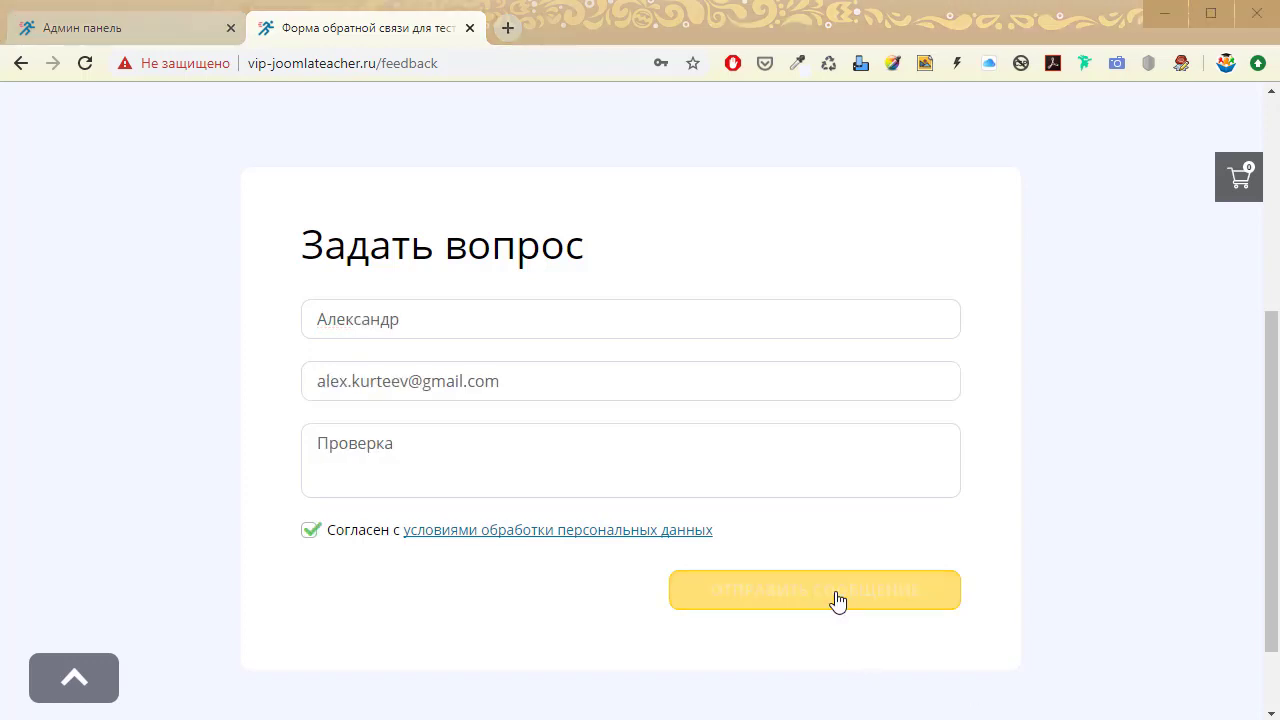
pyautogui.click(837, 600)
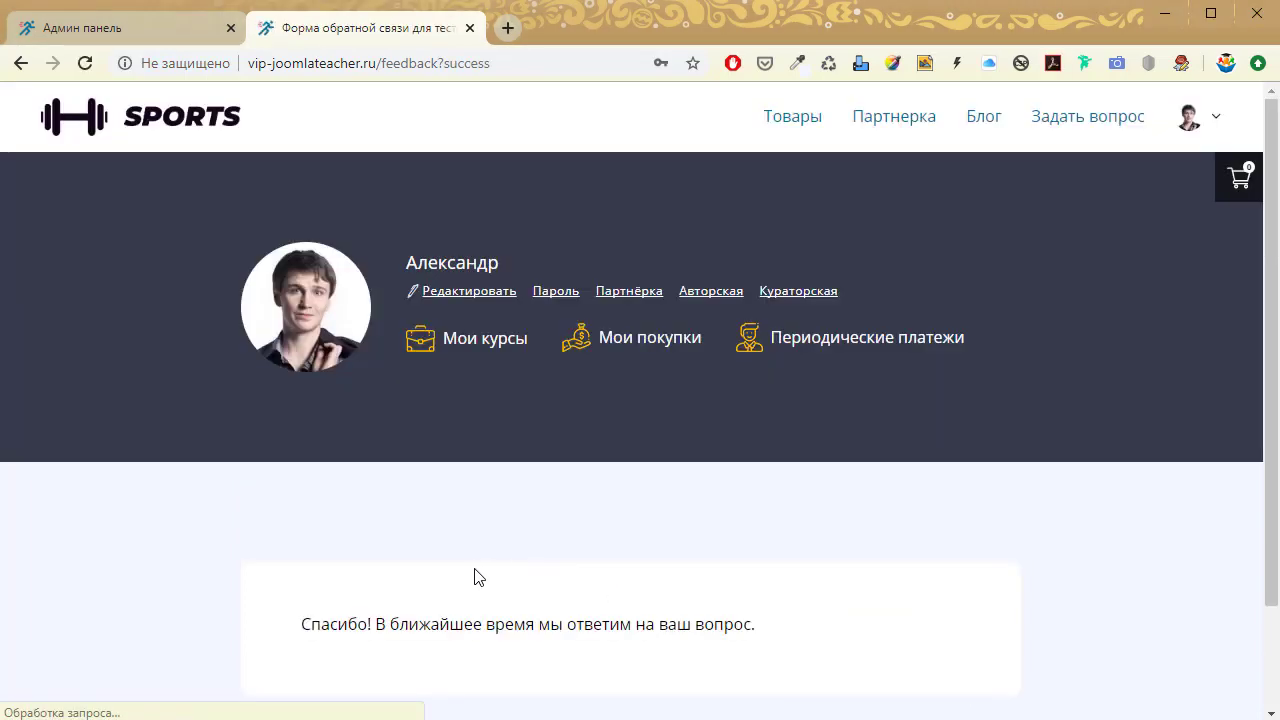
# Return to the admin panel's feedback message list and open the submitted message.
pyautogui.click(120, 28)
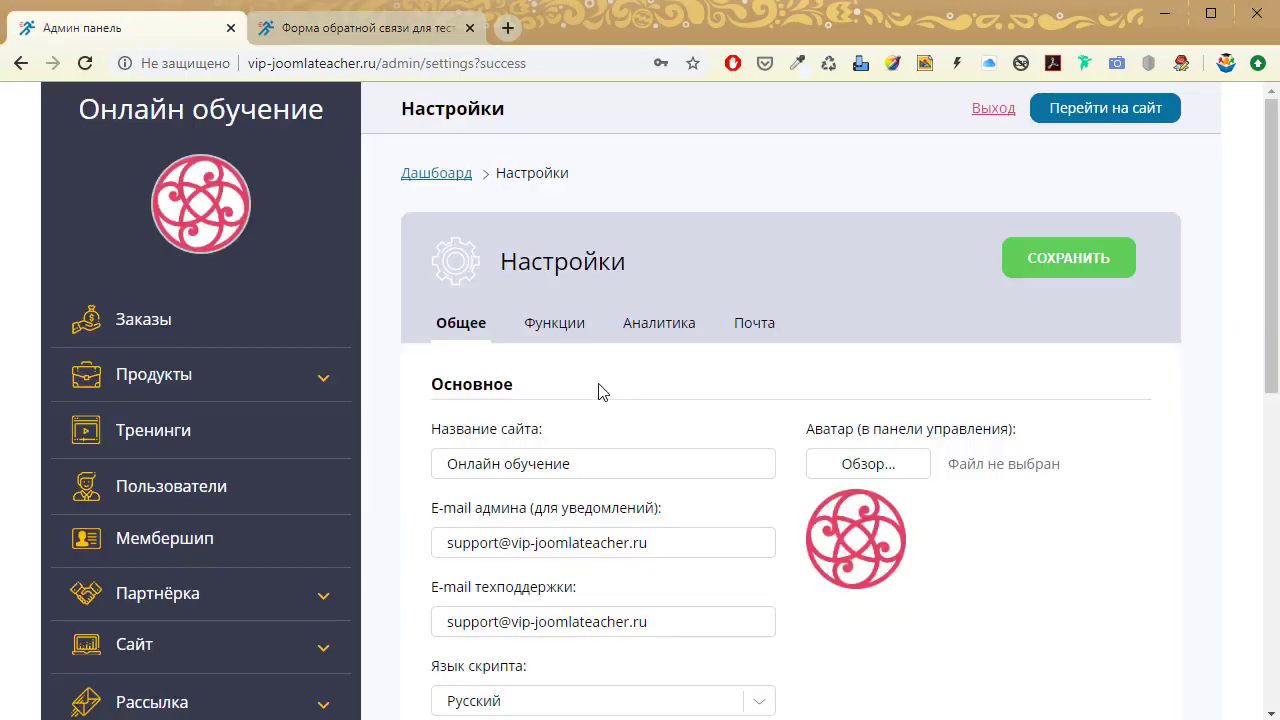
pyautogui.scroll(-3, 600, 391)
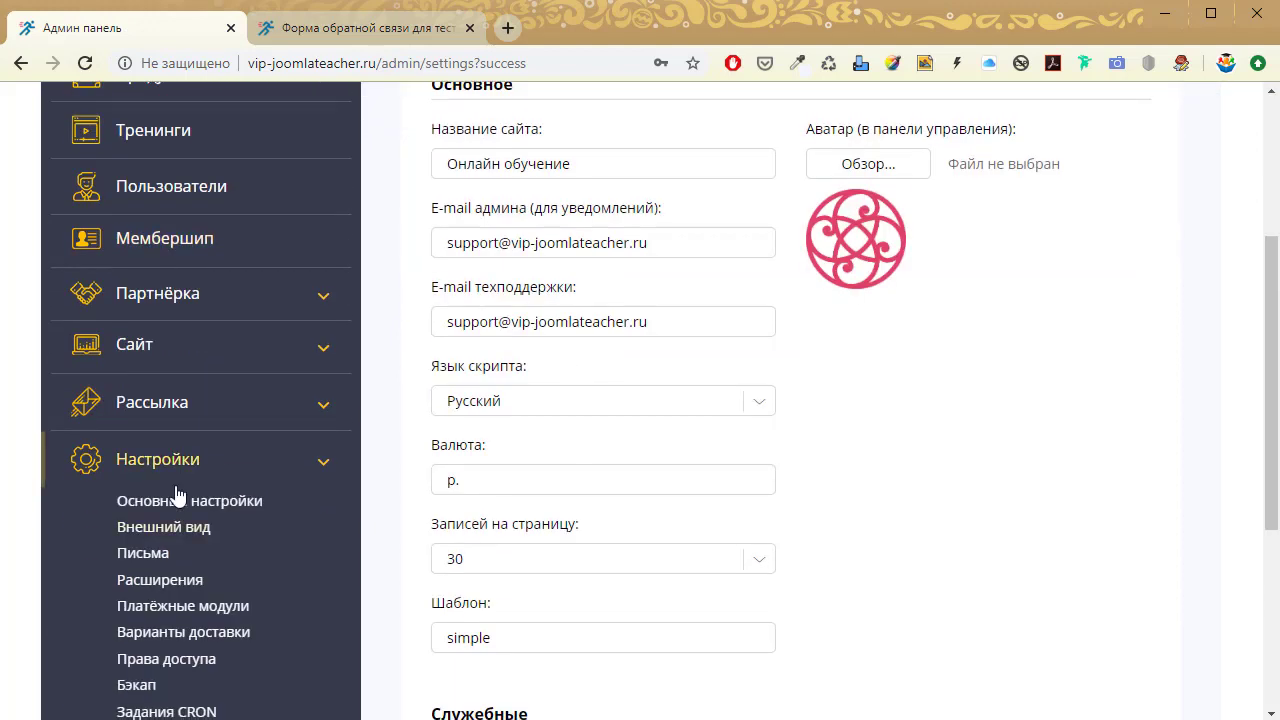
pyautogui.click(176, 362)
pyautogui.click(168, 442)
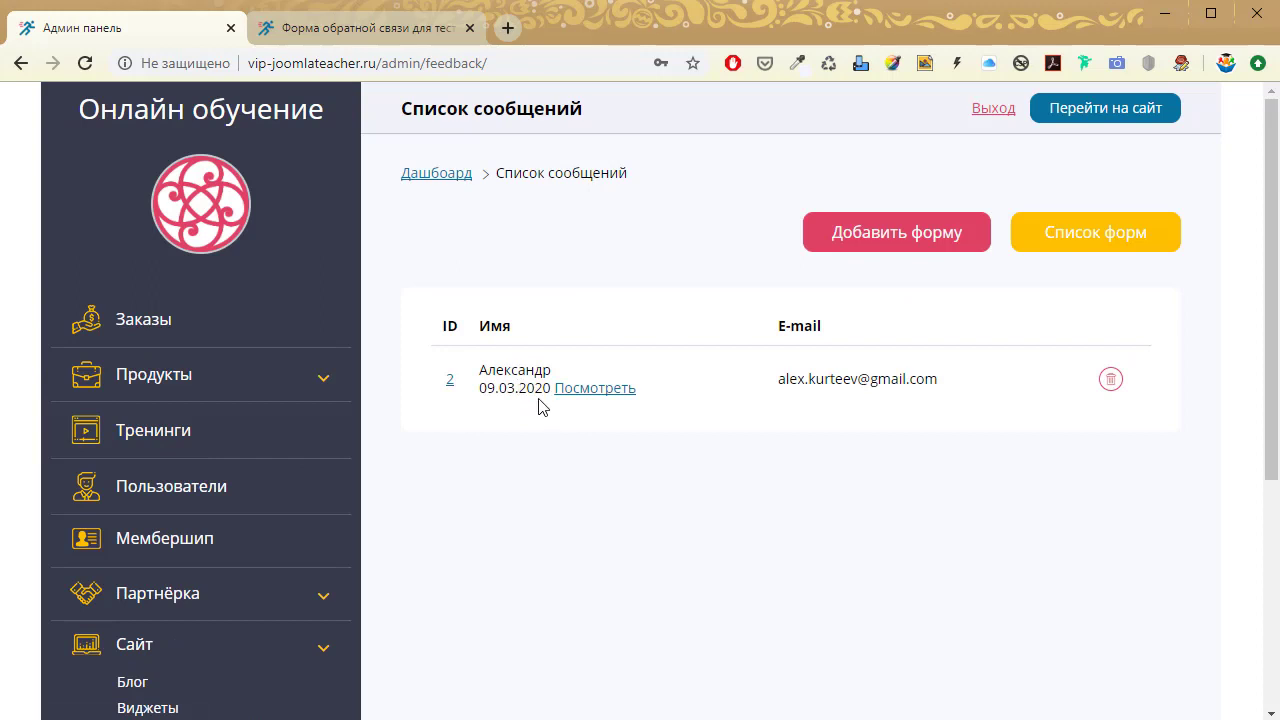
pyautogui.click(451, 385)
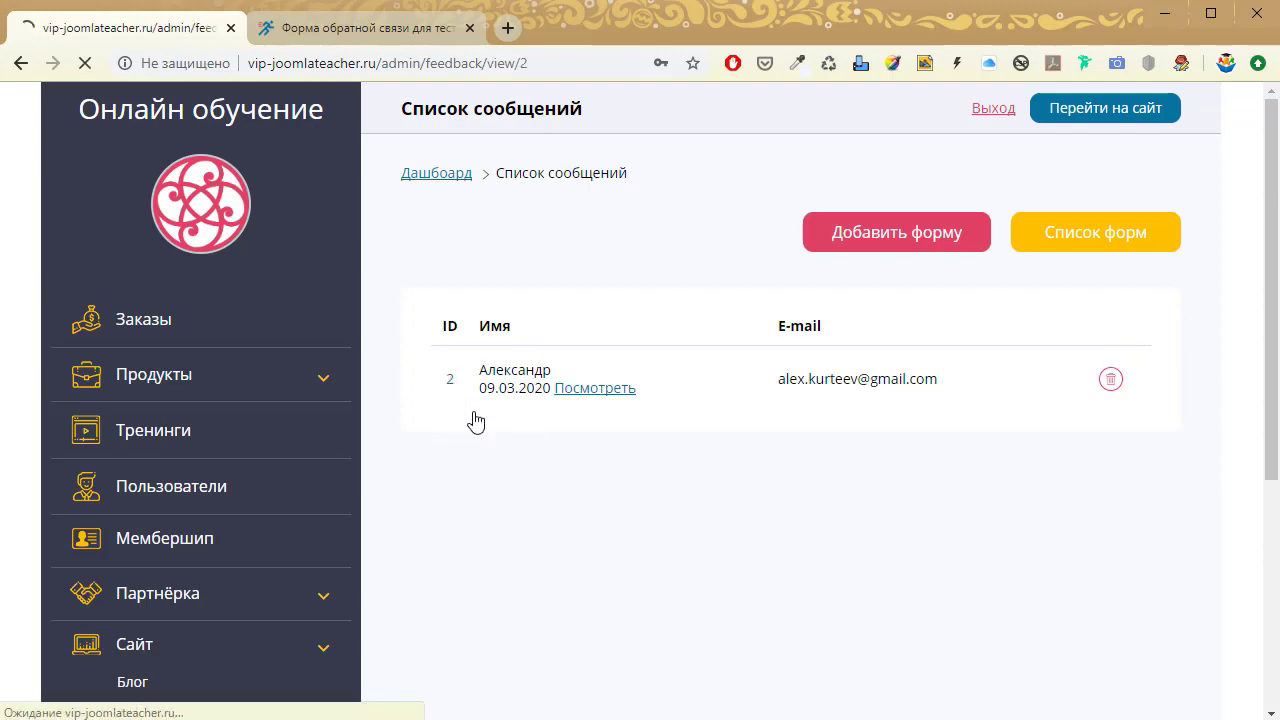
# Examine the message's status options, its text and the note editor (Заметка).
pyautogui.scroll(-1, 546, 456)
pyautogui.click(497, 393)
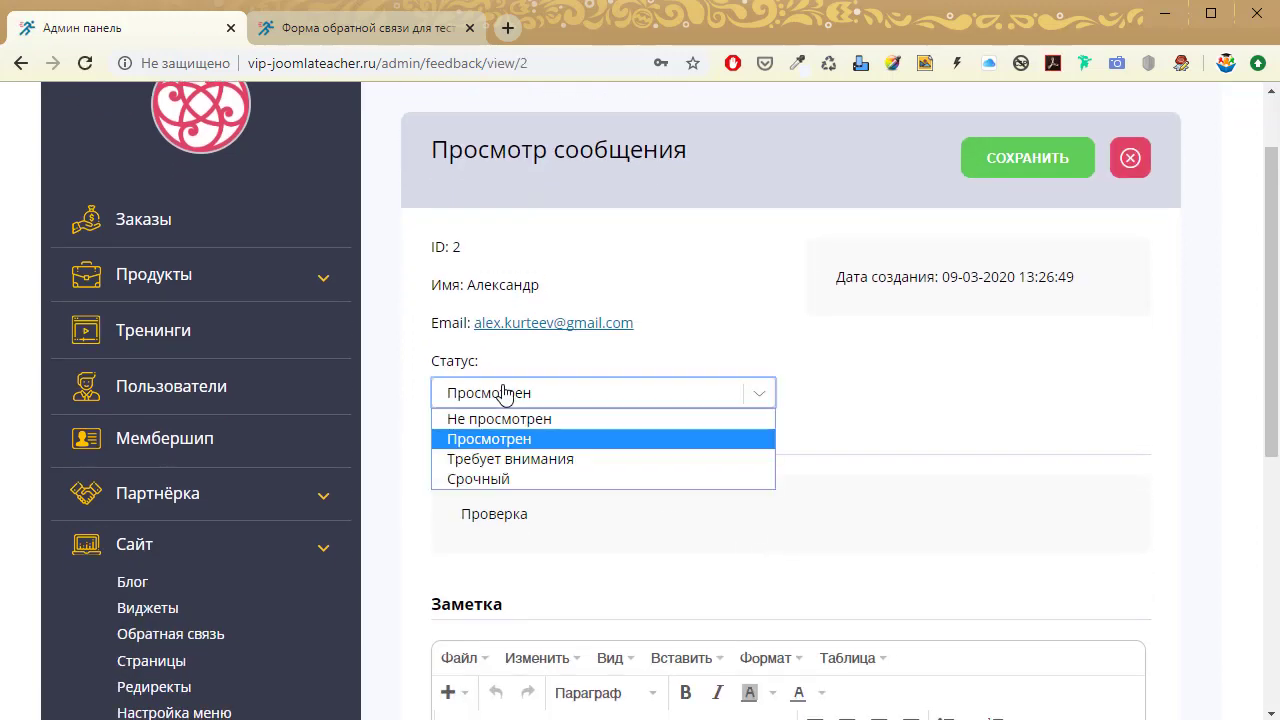
pyautogui.click(590, 398)
pyautogui.scroll(-2, 555, 485)
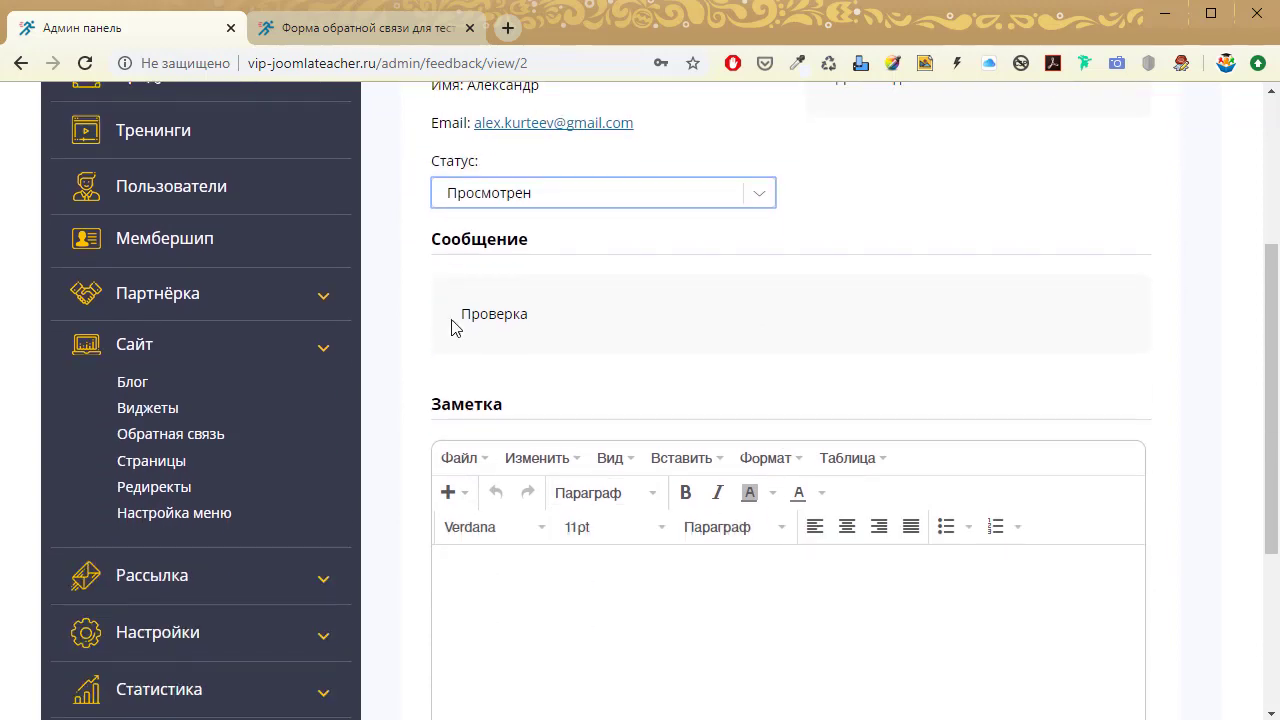
pyautogui.moveTo(452, 316); pyautogui.dragTo(533, 318)
pyautogui.click(602, 620)
pyautogui.scroll(-3, 598, 590)
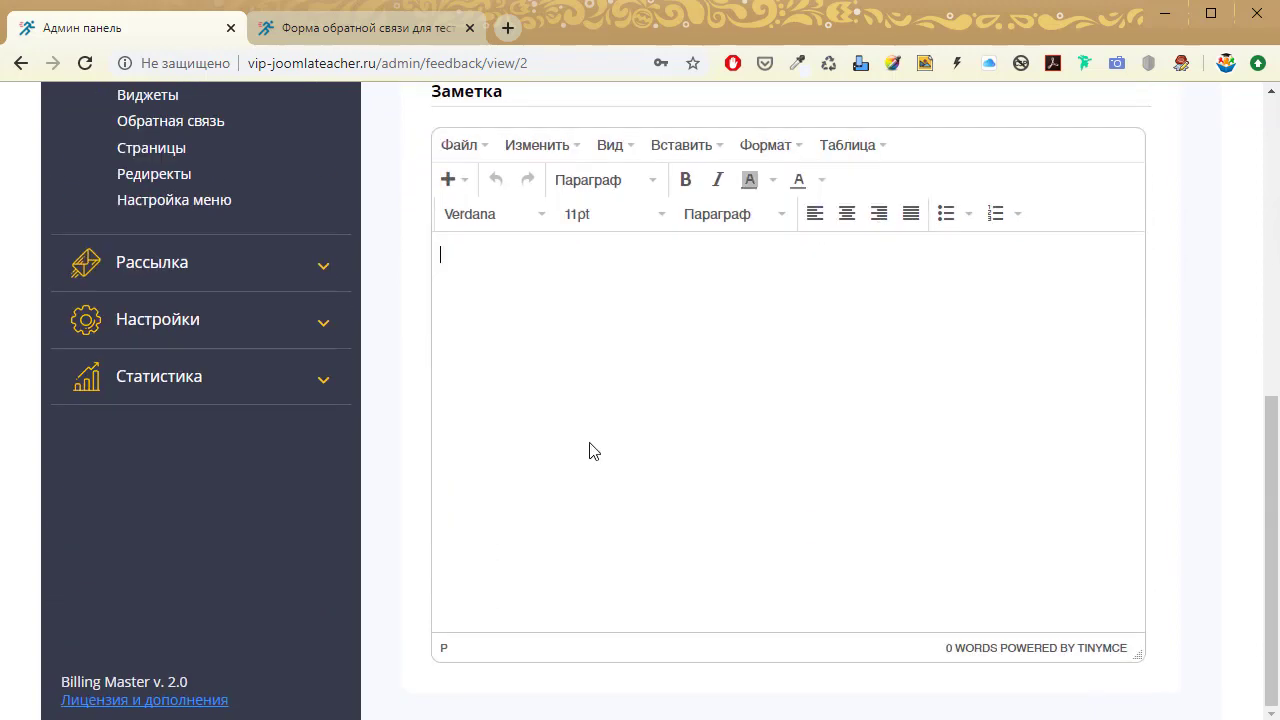
pyautogui.scroll(6, 631, 542)
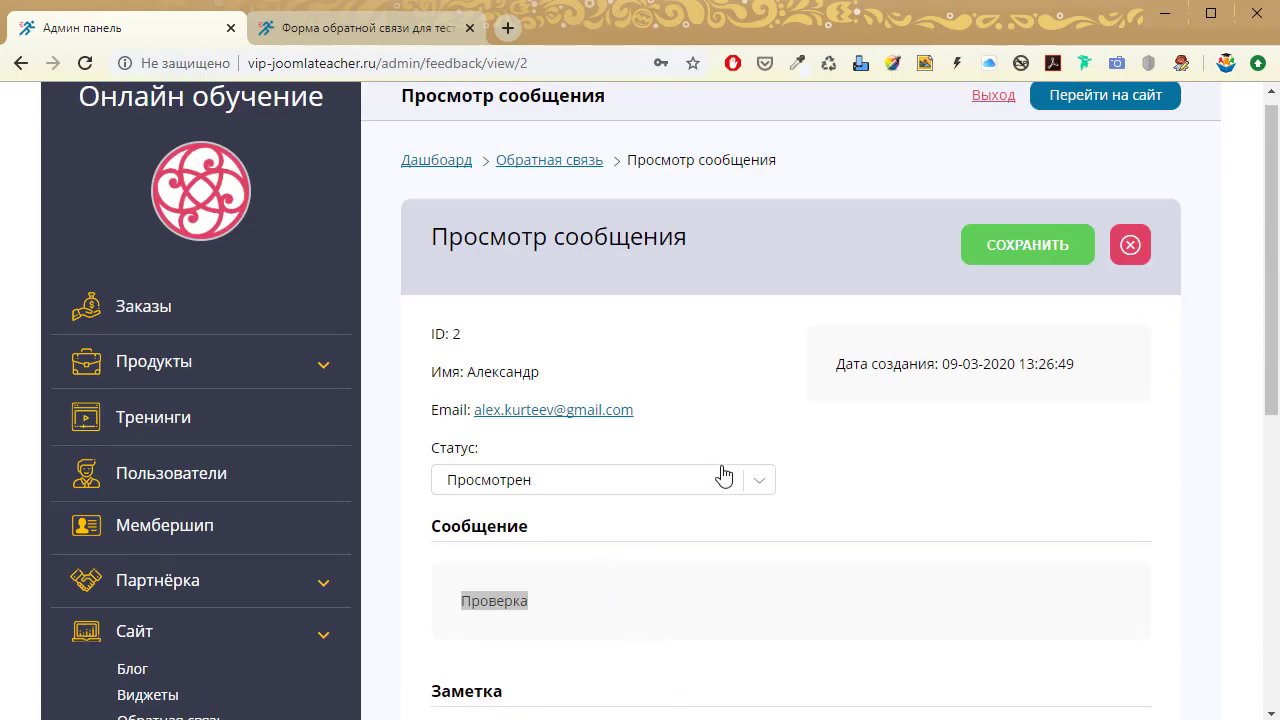
# Set the message's status to «Срочный» and save it.
pyautogui.click(651, 484)
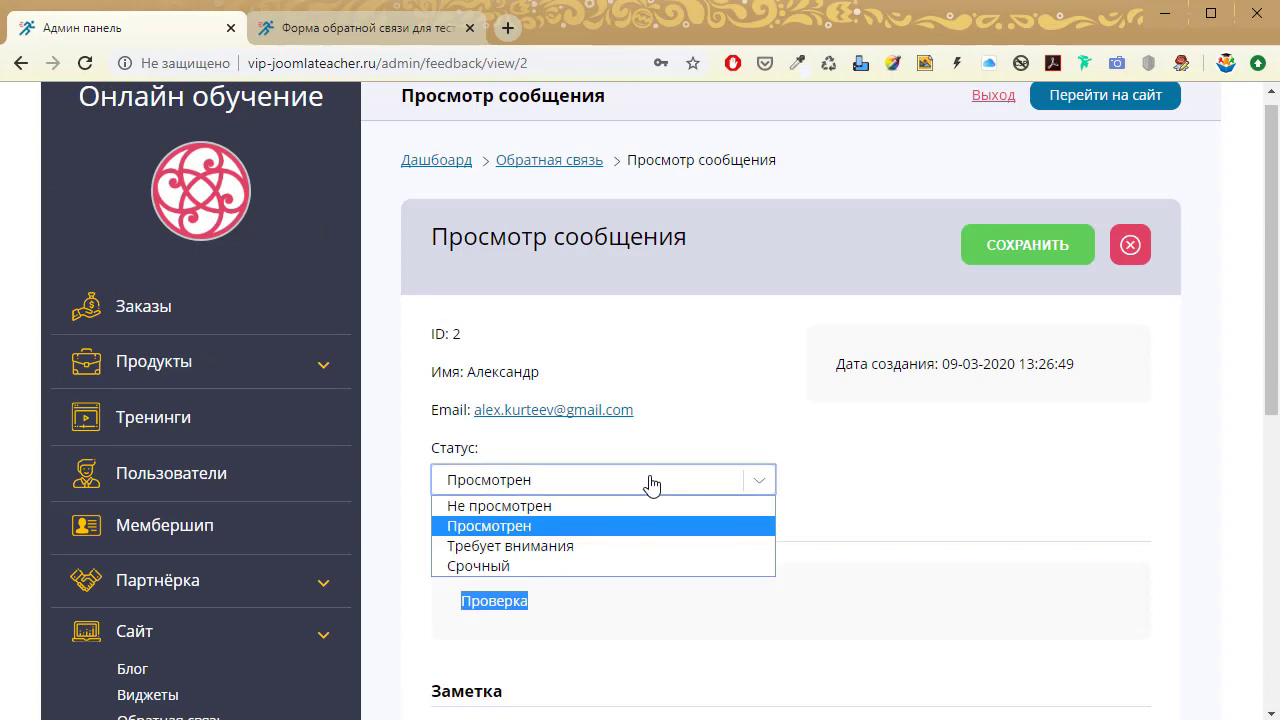
pyautogui.click(528, 566)
pyautogui.click(1037, 255)
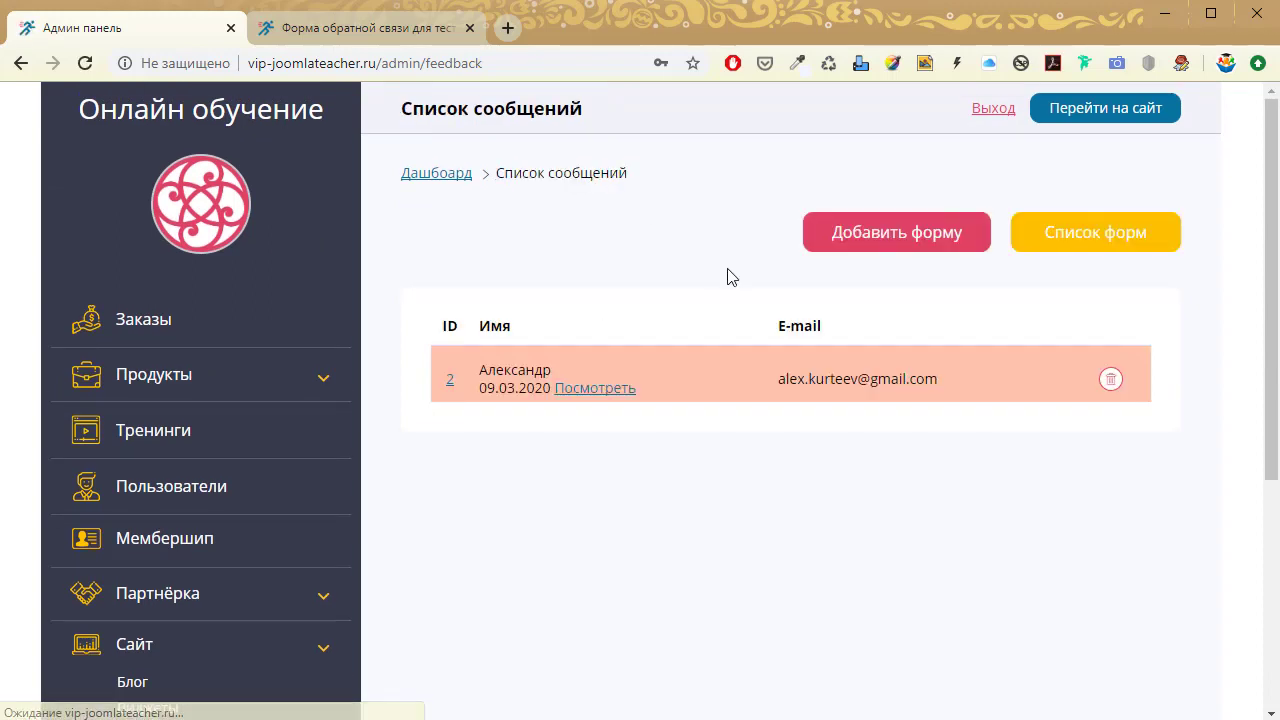